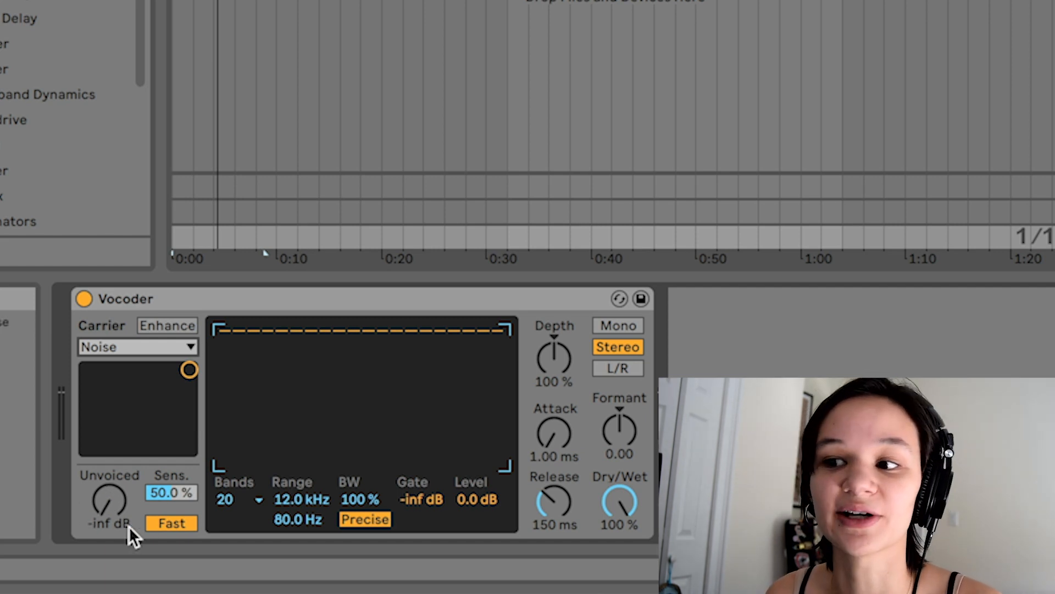
{"action": "mouse_move", "coordinate": [110, 510]}
{"action": "left_mouse_down"}
{"action": "mouse_move", "coordinate": [110, 487]}
{"action": "mouse_move", "coordinate": [111, 514]}
{"action": "left_mouse_up"}
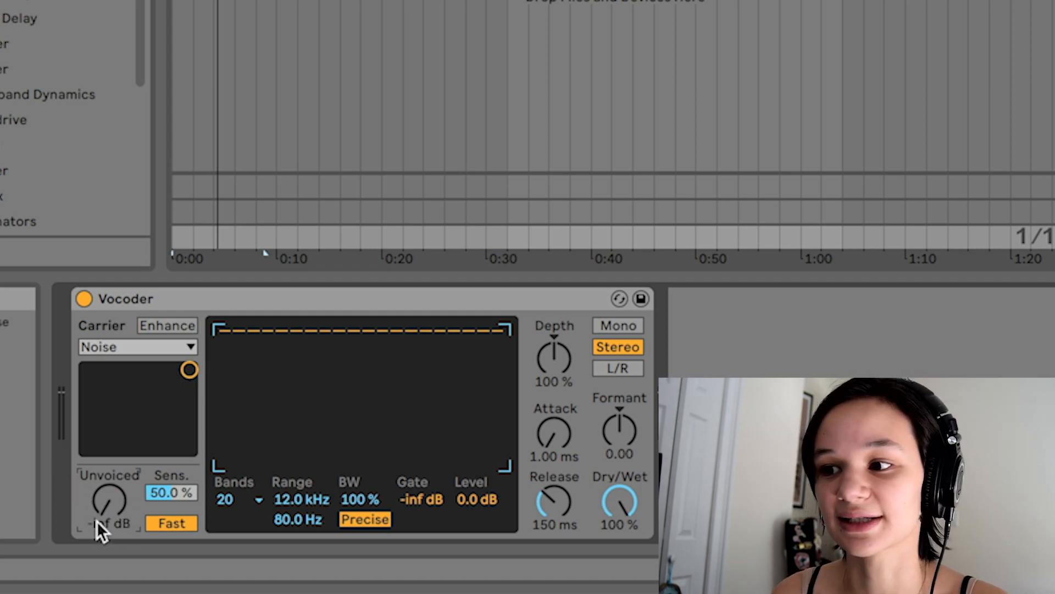
{"action": "left_click", "coordinate": [237, 498]}
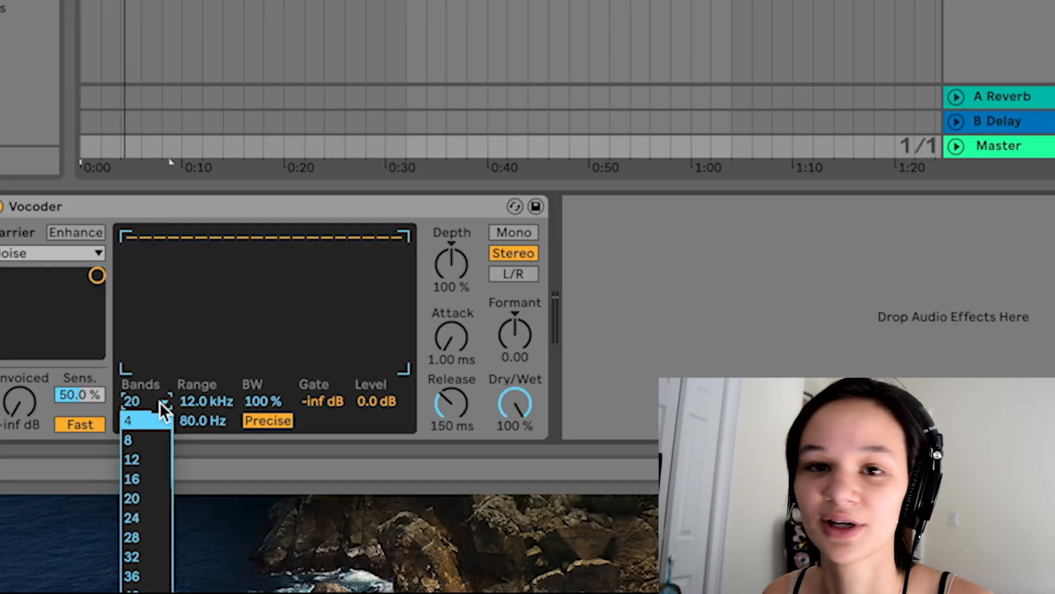
{"action": "left_click", "coordinate": [160, 403]}
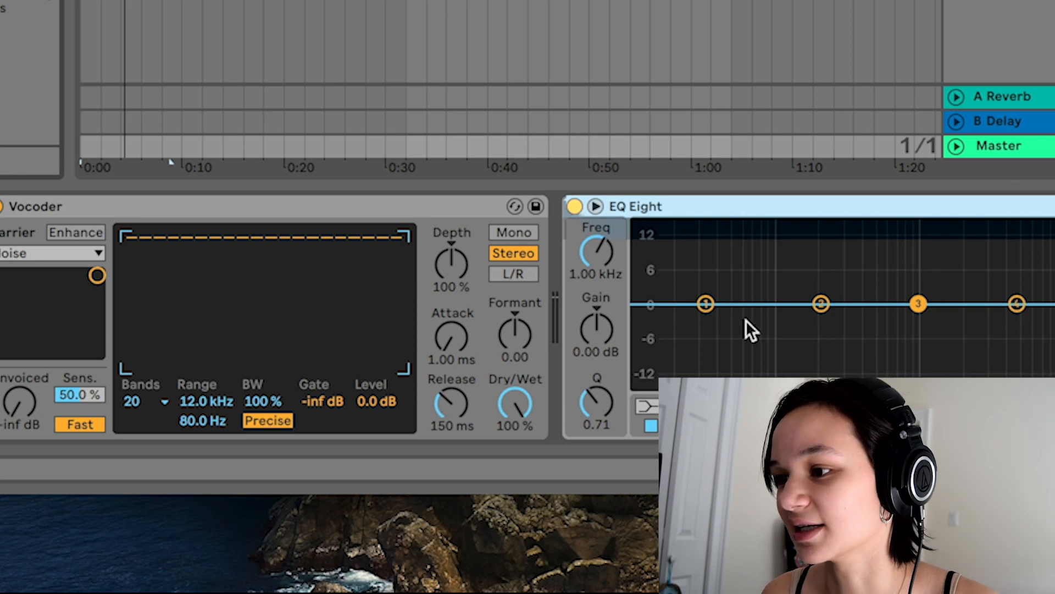
- Nudge bands 1, 2 and 3 on the EQ Eight curve, bringing band 3 to about 979 Hz with 0.62 dB gain
{"action": "left_click_drag", "start_coordinate": [702, 302], "coordinate": [717, 302]}
{"action": "left_click_drag", "start_coordinate": [821, 303], "coordinate": [843, 301]}
{"action": "mouse_move", "coordinate": [918, 304]}
{"action": "left_mouse_down"}
{"action": "mouse_move", "coordinate": [930, 300]}
{"action": "mouse_move", "coordinate": [917, 301]}
{"action": "left_mouse_up"}
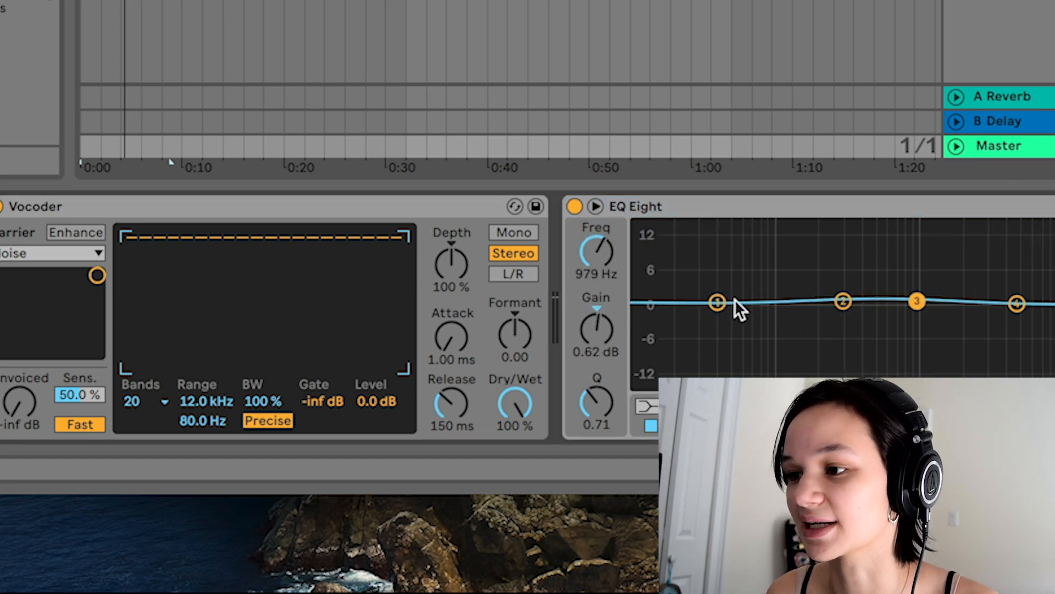
- Set the Vocoder's number of bands to 4 and remove the EQ Eight device after it
{"action": "left_click", "coordinate": [158, 406]}
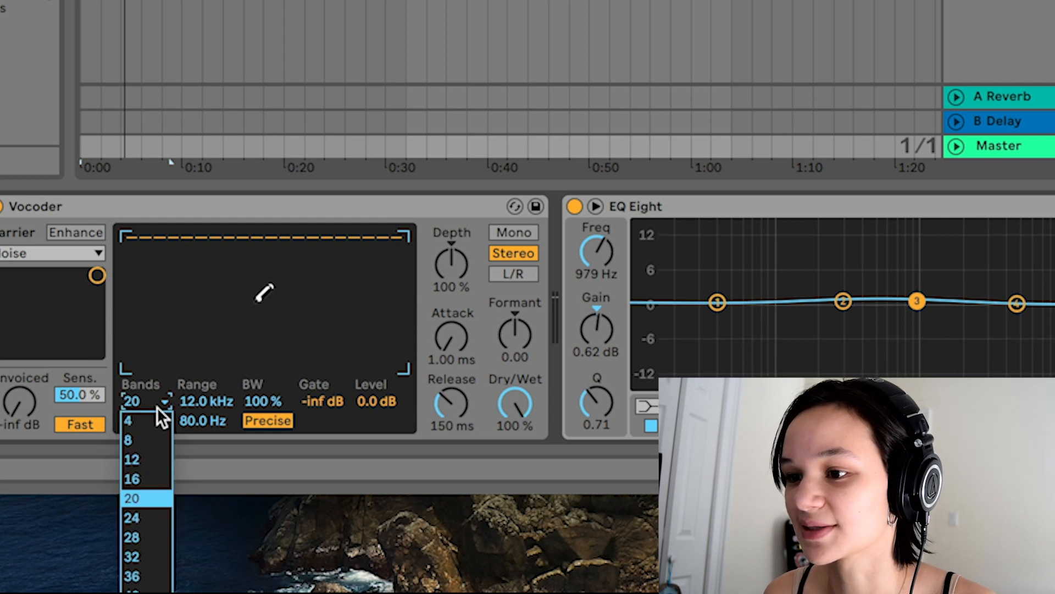
{"action": "left_click", "coordinate": [160, 422]}
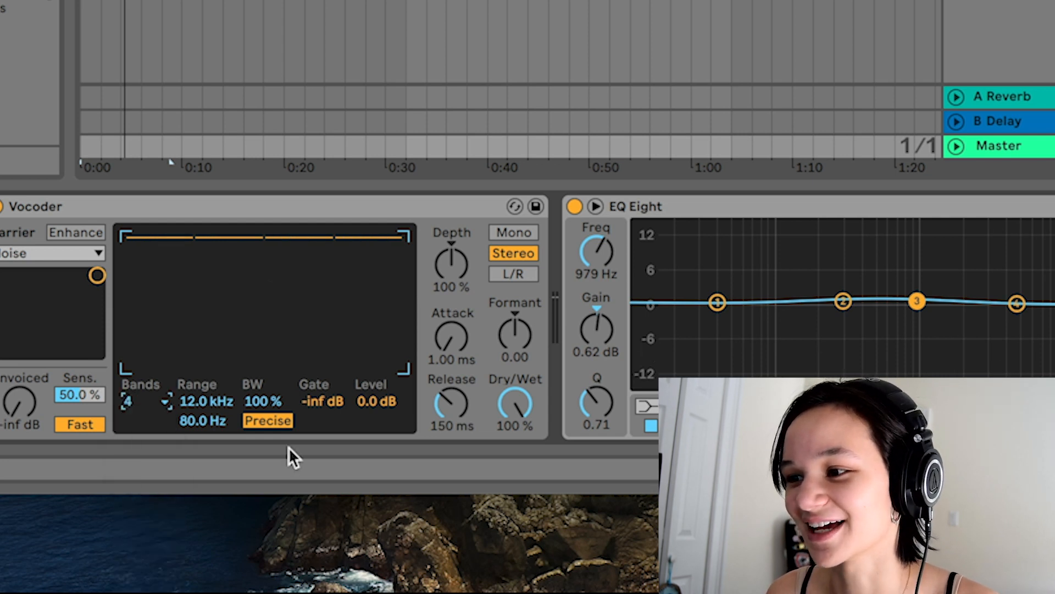
{"action": "left_click", "coordinate": [672, 212]}
{"action": "key", "text": "Delete"}
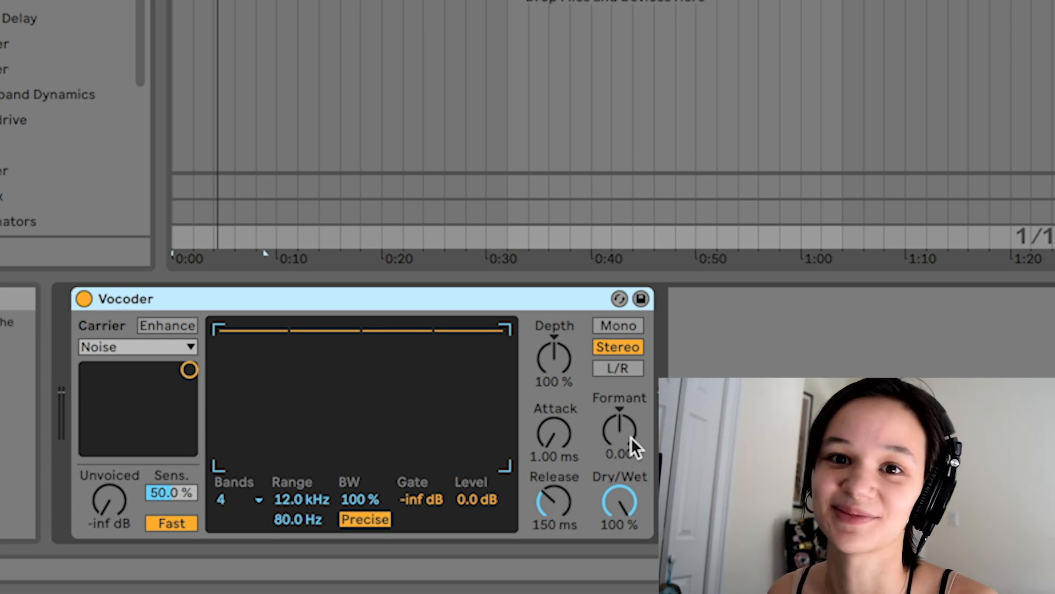
{"action": "left_click_drag", "start_coordinate": [625, 519], "coordinate": [627, 497]}
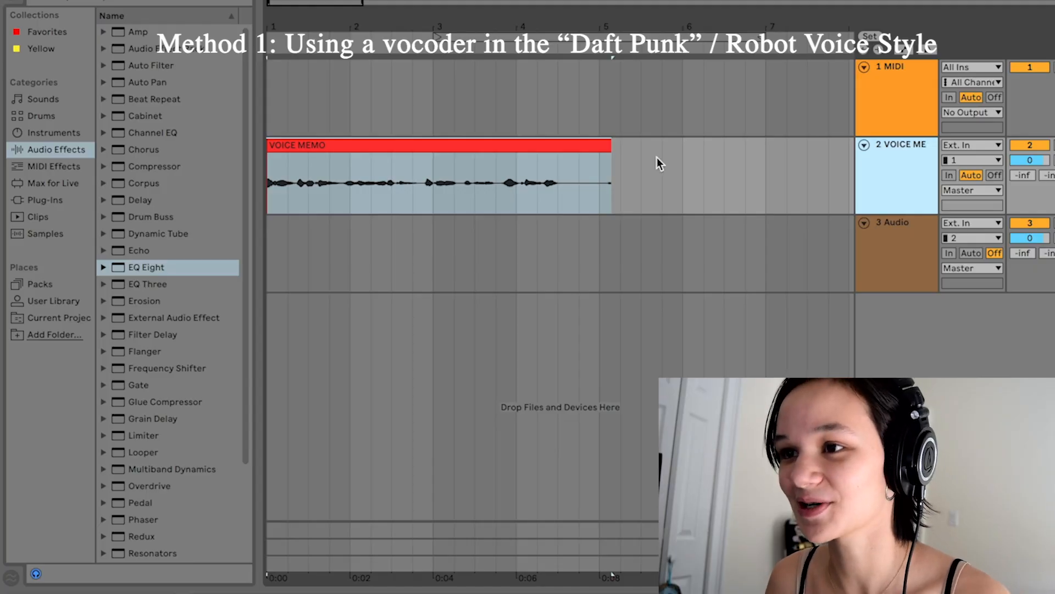
- Trim the end of the VOICE MEMO clip back to bar 5 and play it from the start
{"action": "left_click", "coordinate": [601, 160]}
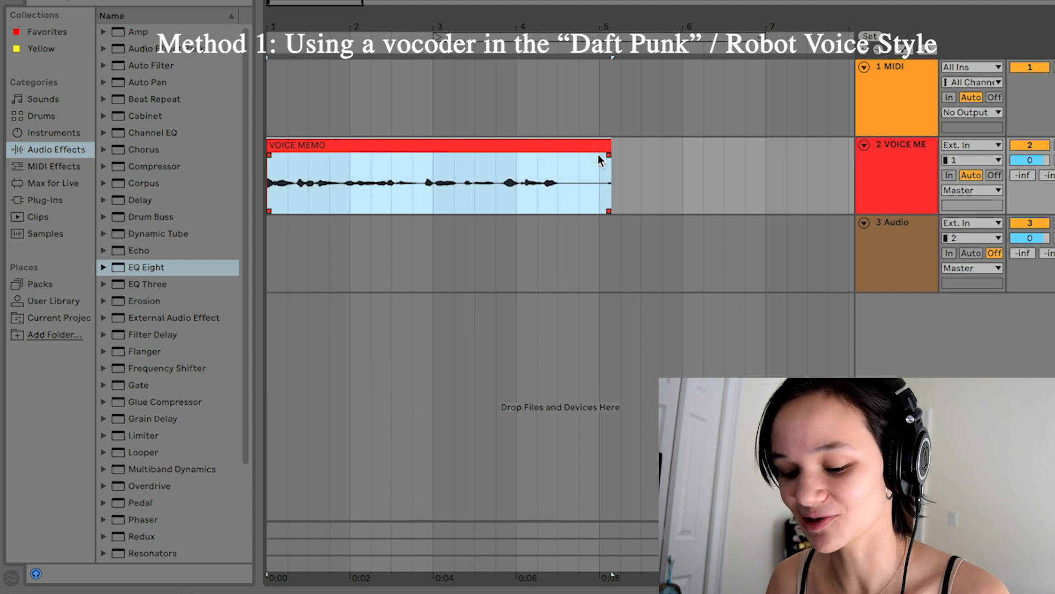
{"action": "left_click_drag", "start_coordinate": [610, 159], "coordinate": [599, 160]}
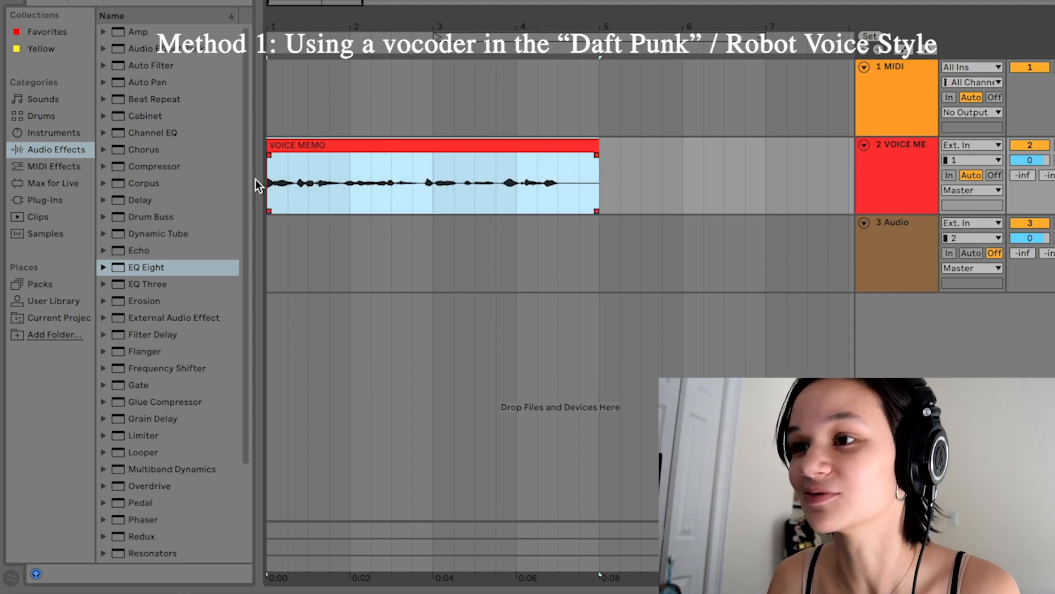
{"action": "left_click", "coordinate": [271, 189]}
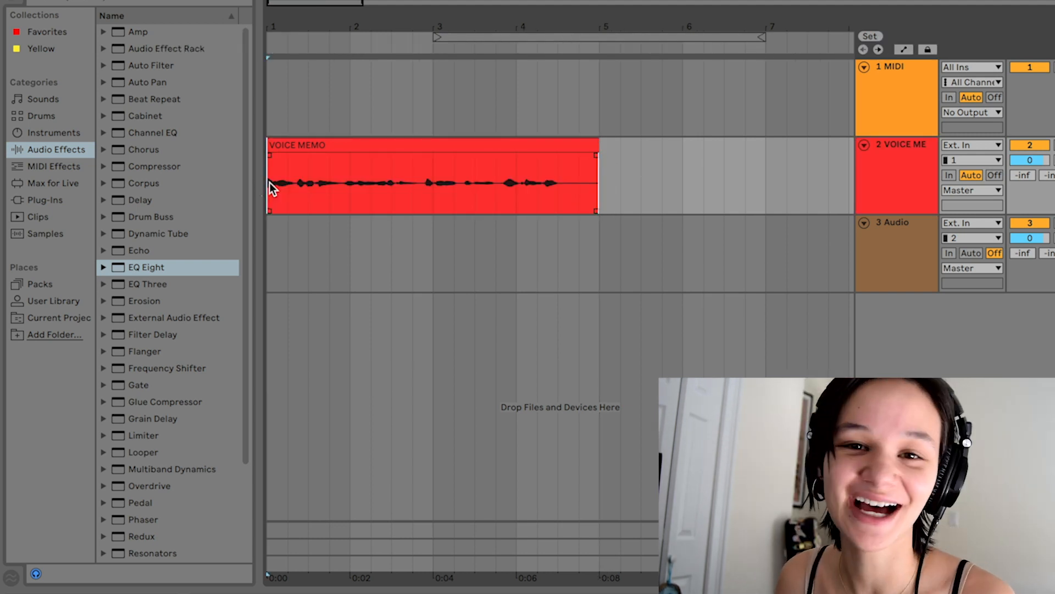
{"action": "key", "text": "space"}
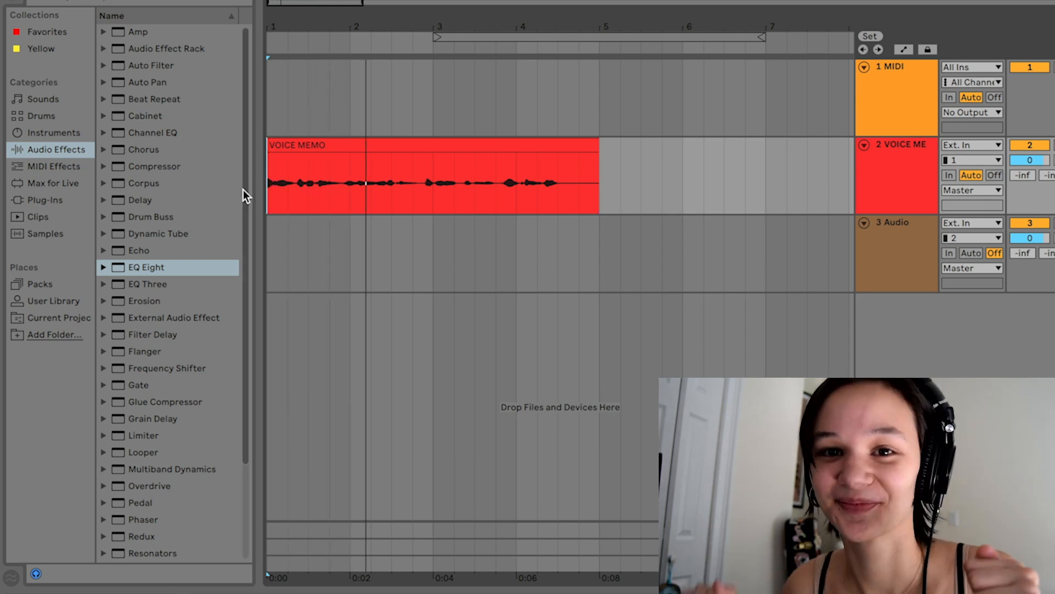
- Delete the empty audio track 3 below the voice memo track
{"action": "left_click", "coordinate": [903, 242]}
{"action": "key", "text": "Delete"}
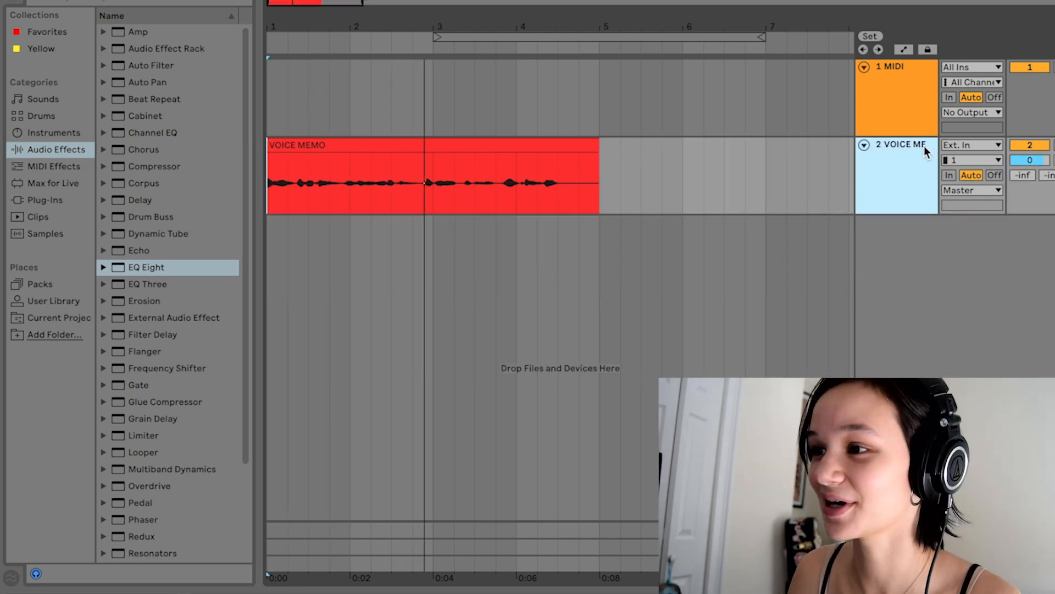
- Load the Glowing Filaments preset from the Synth Keys sounds onto MIDI track 1
{"action": "left_click", "coordinate": [885, 121]}
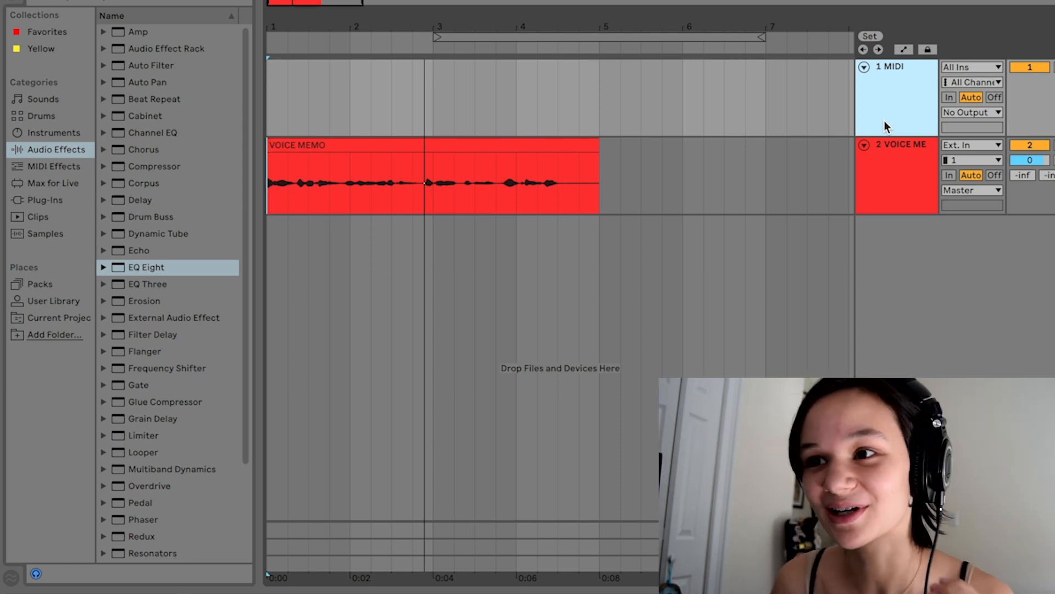
{"action": "left_click", "coordinate": [20, 117]}
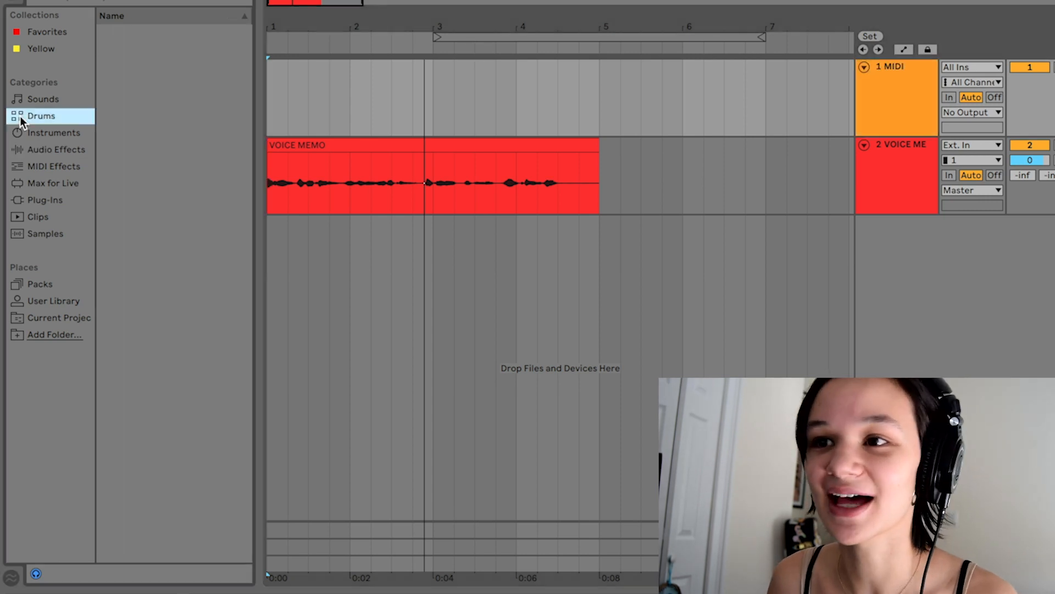
{"action": "left_click", "coordinate": [42, 99]}
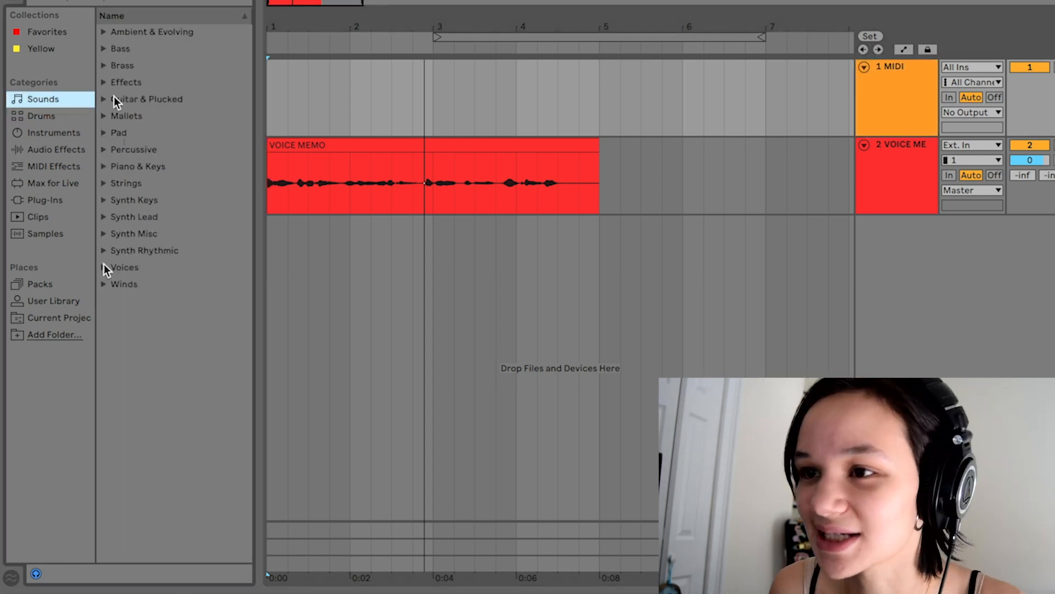
{"action": "left_click", "coordinate": [105, 201]}
{"action": "left_click_drag", "start_coordinate": [250, 219], "coordinate": [250, 286]}
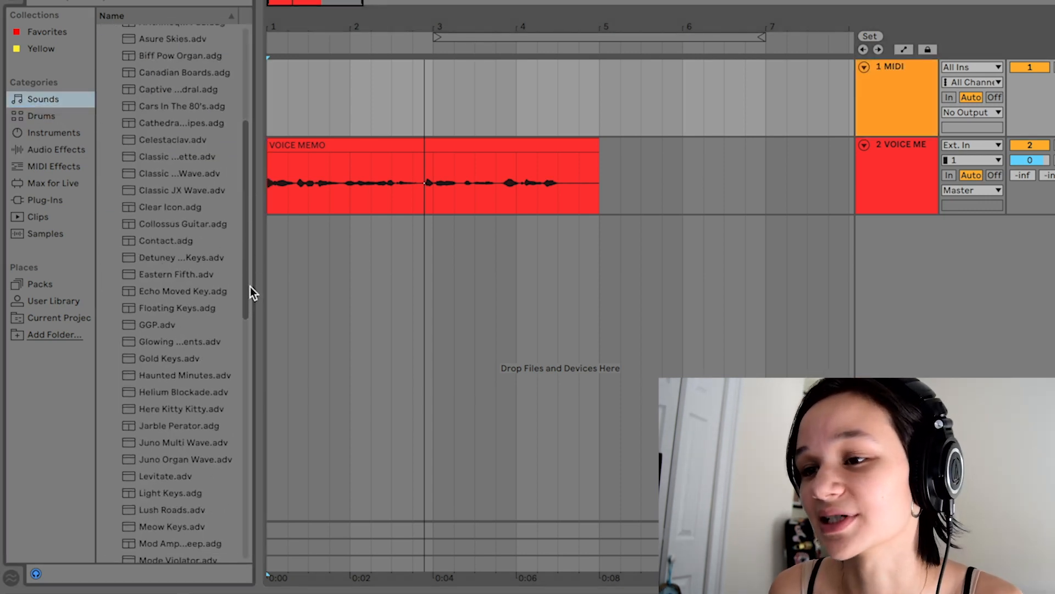
{"action": "left_click", "coordinate": [163, 295]}
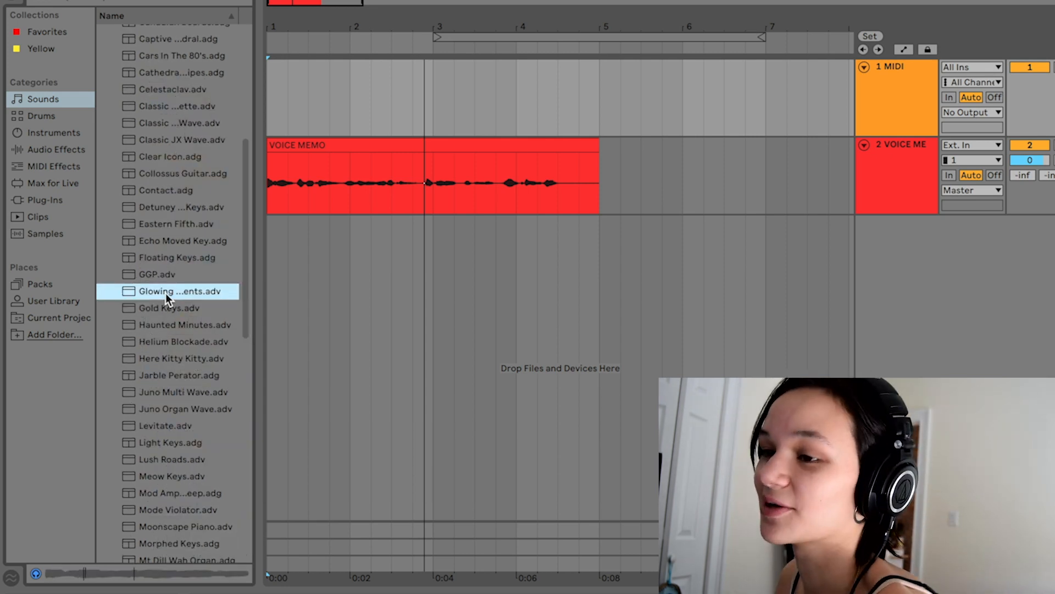
{"action": "left_click", "coordinate": [923, 116]}
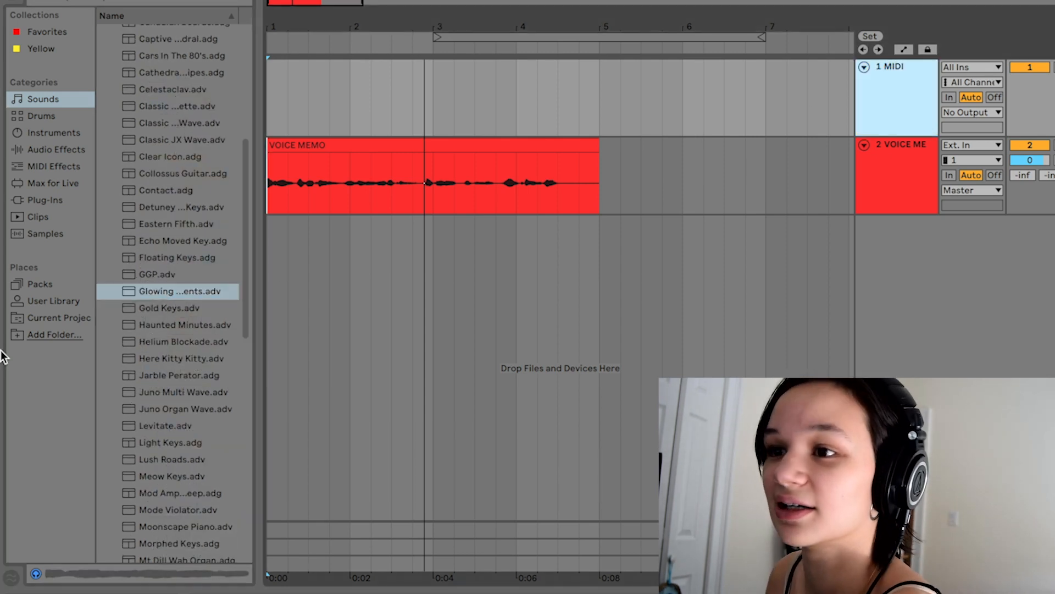
{"action": "left_click_drag", "start_coordinate": [148, 292], "coordinate": [149, 294]}
{"action": "double_click", "coordinate": [148, 292]}
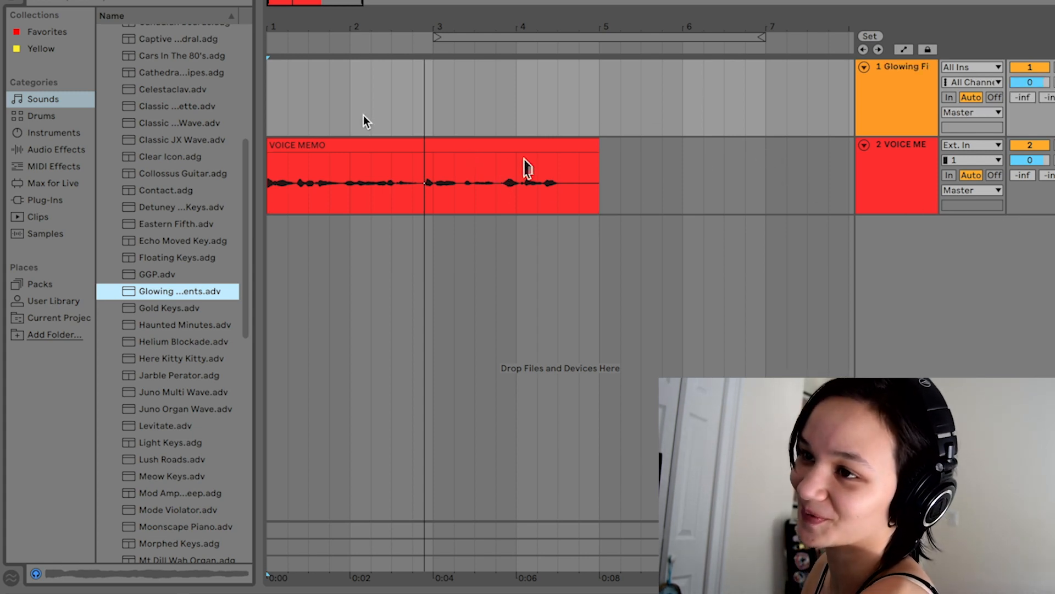
- Play the synth clip from the start, and fold its note editor to the used keys with all notes selected
{"action": "left_click", "coordinate": [267, 110]}
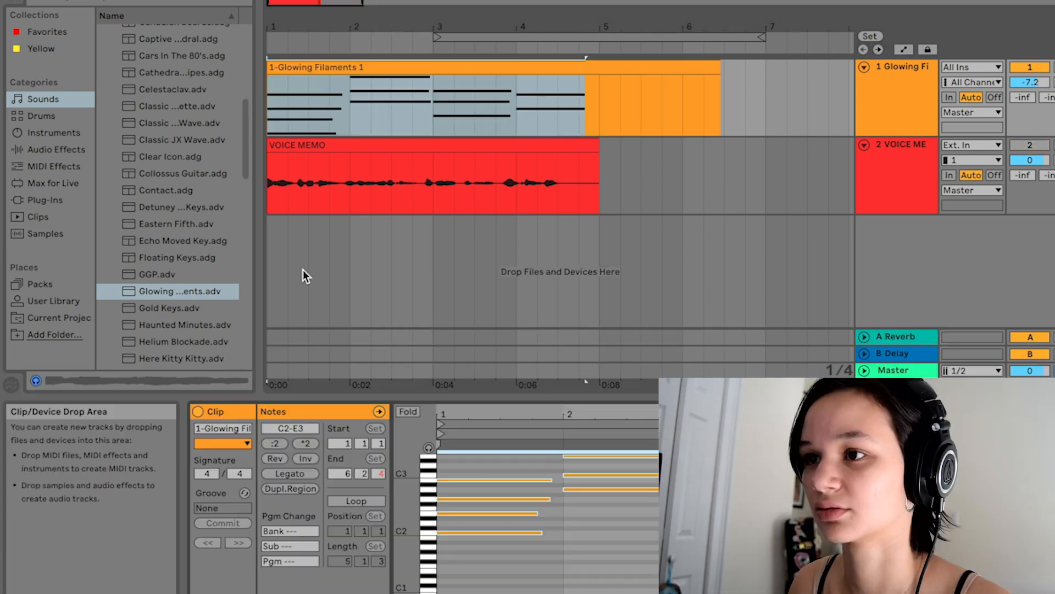
{"action": "key", "text": "space"}
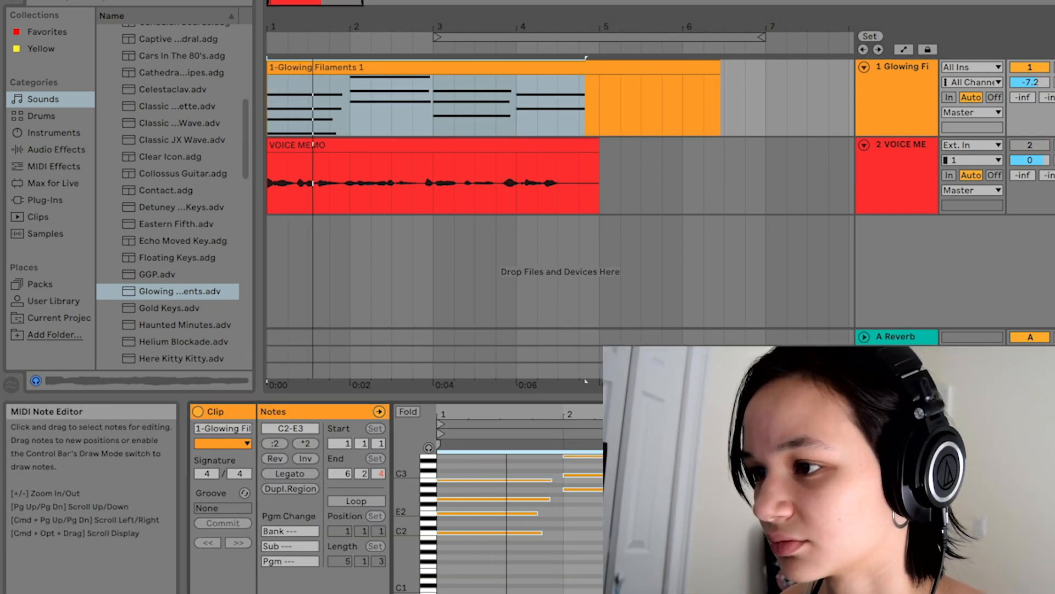
{"action": "left_click", "coordinate": [408, 411]}
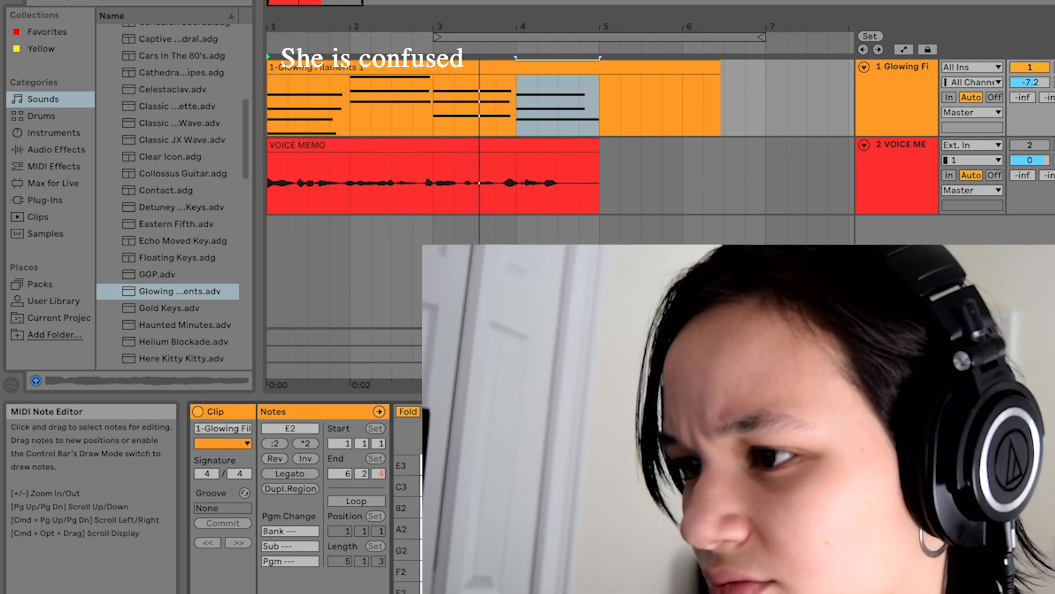
{"action": "key", "text": "super+a"}
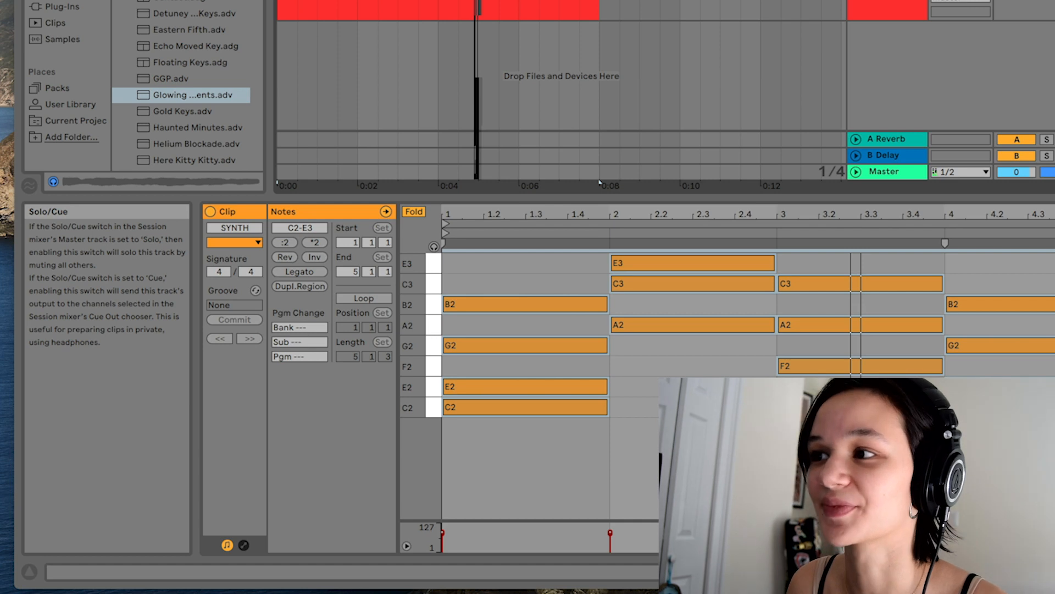
- Find the Vocoder among the audio effects and add it to the VOICE MEMO track
{"action": "left_click_drag", "start_coordinate": [599, 182], "coordinate": [599, 369]}
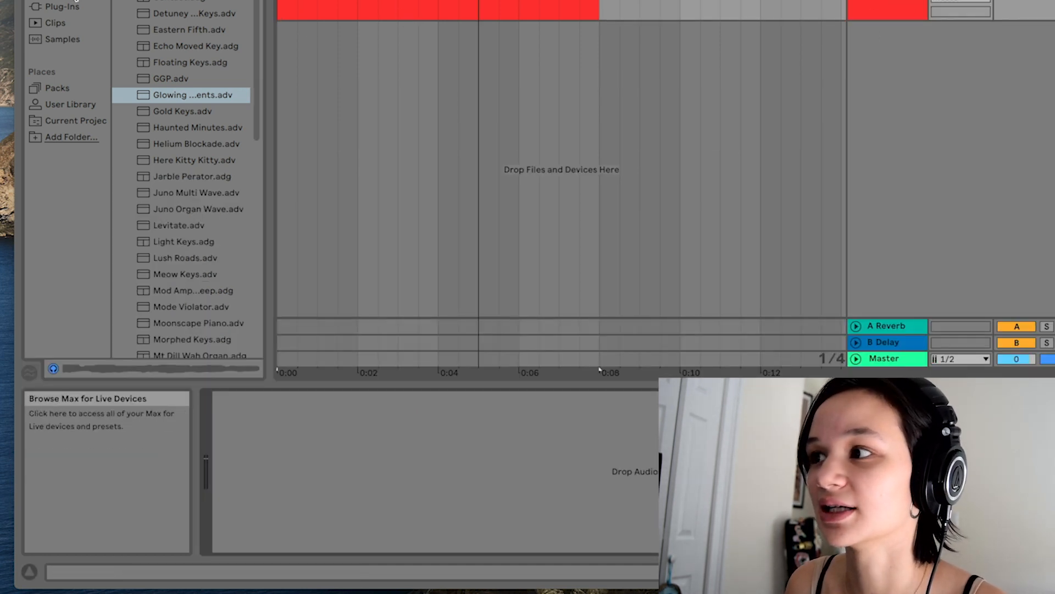
{"action": "left_click", "coordinate": [69, 0]}
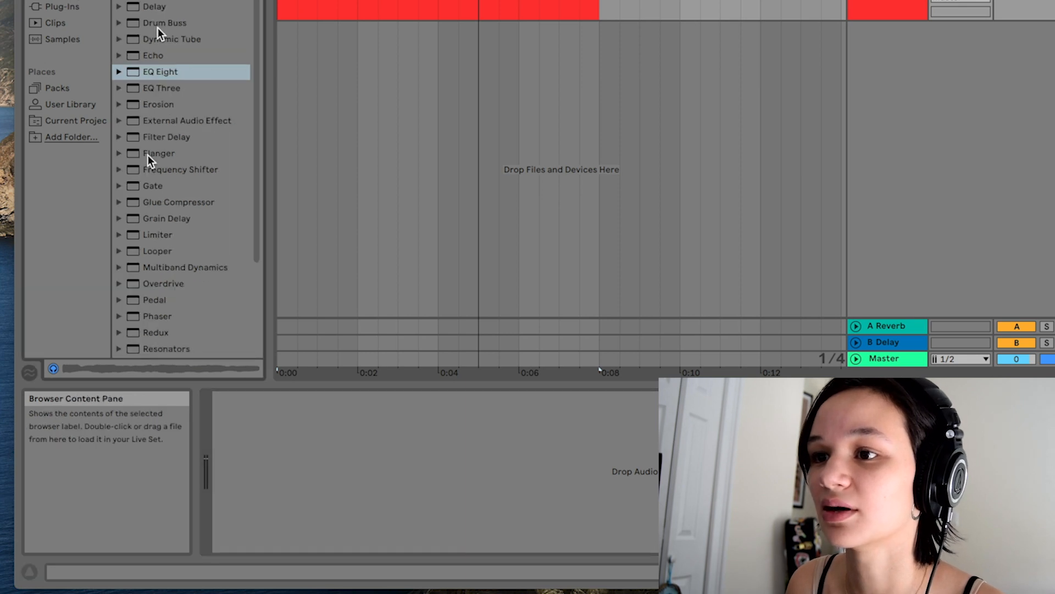
{"action": "left_click_drag", "start_coordinate": [259, 220], "coordinate": [256, 340]}
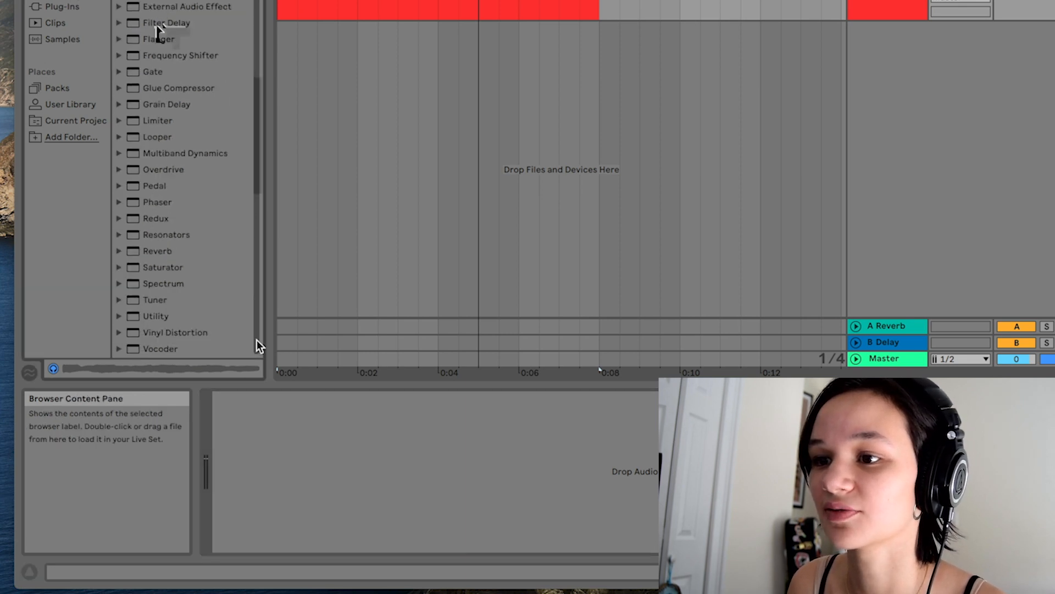
{"action": "left_click", "coordinate": [187, 350]}
{"action": "left_click", "coordinate": [888, 9]}
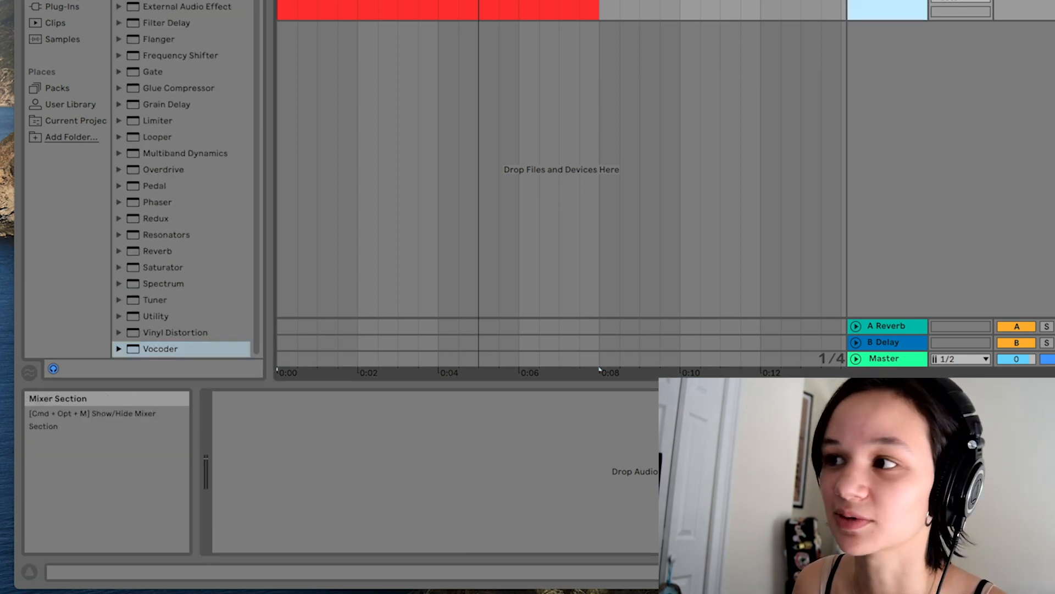
{"action": "left_click", "coordinate": [534, 172]}
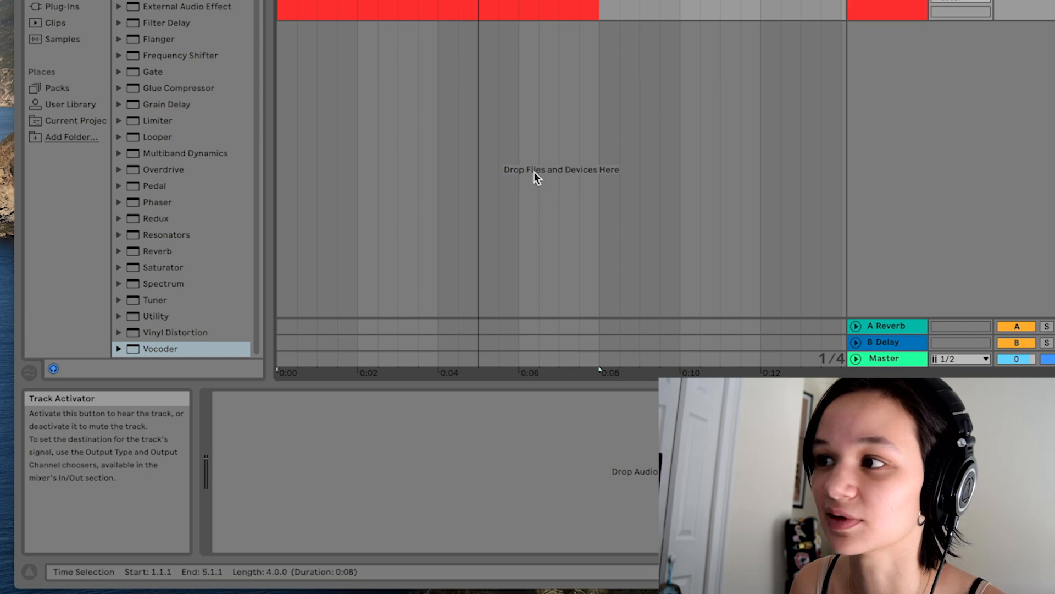
{"action": "double_click", "coordinate": [163, 352]}
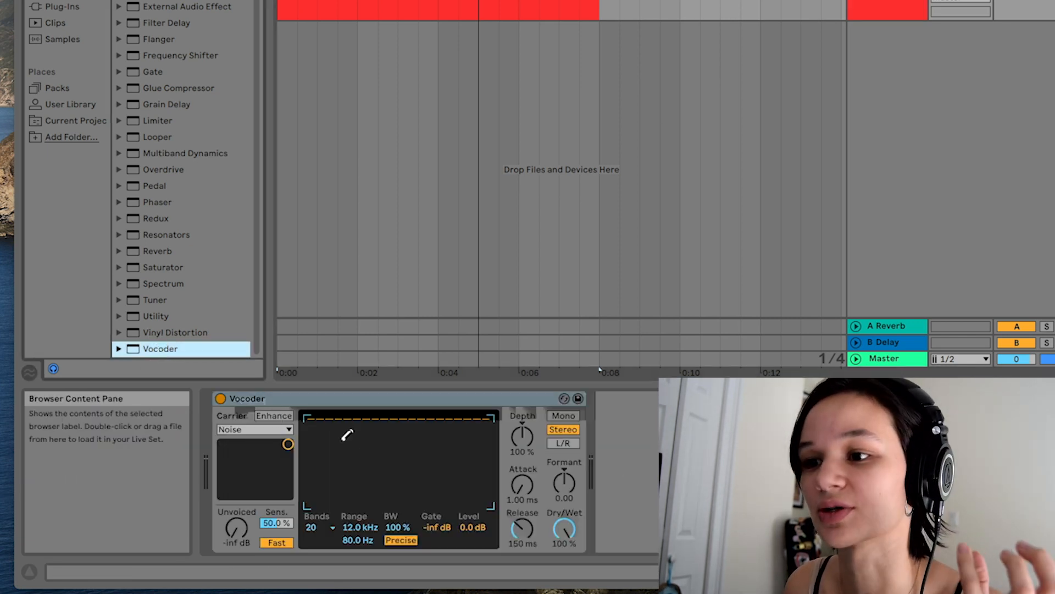
- Set the Vocoder's carrier to External and take its audio from track 1-Glowing Filaments
{"action": "left_click", "coordinate": [226, 431]}
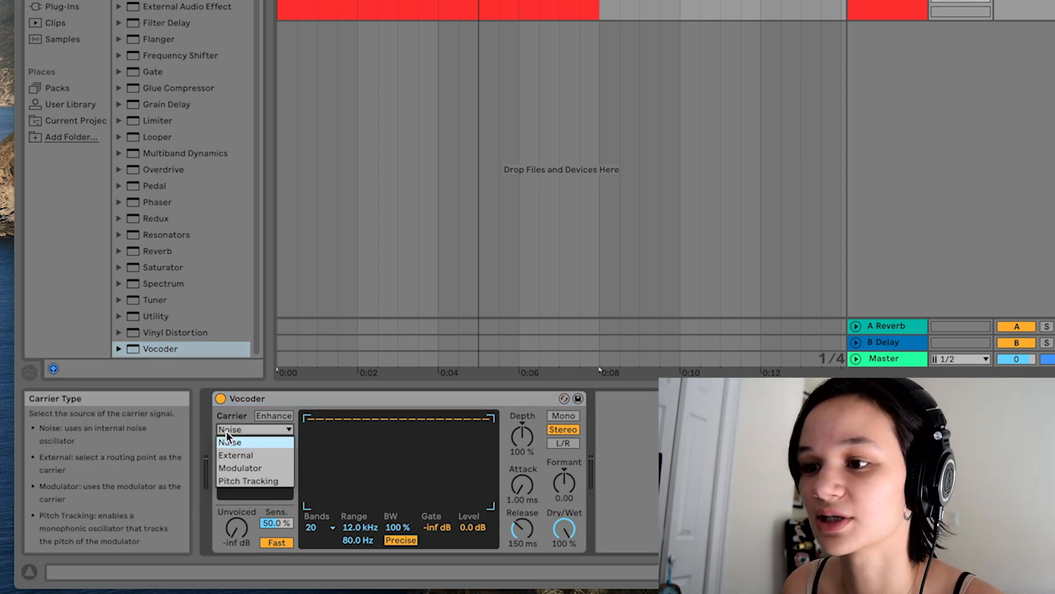
{"action": "left_click", "coordinate": [249, 457]}
{"action": "left_click", "coordinate": [249, 457]}
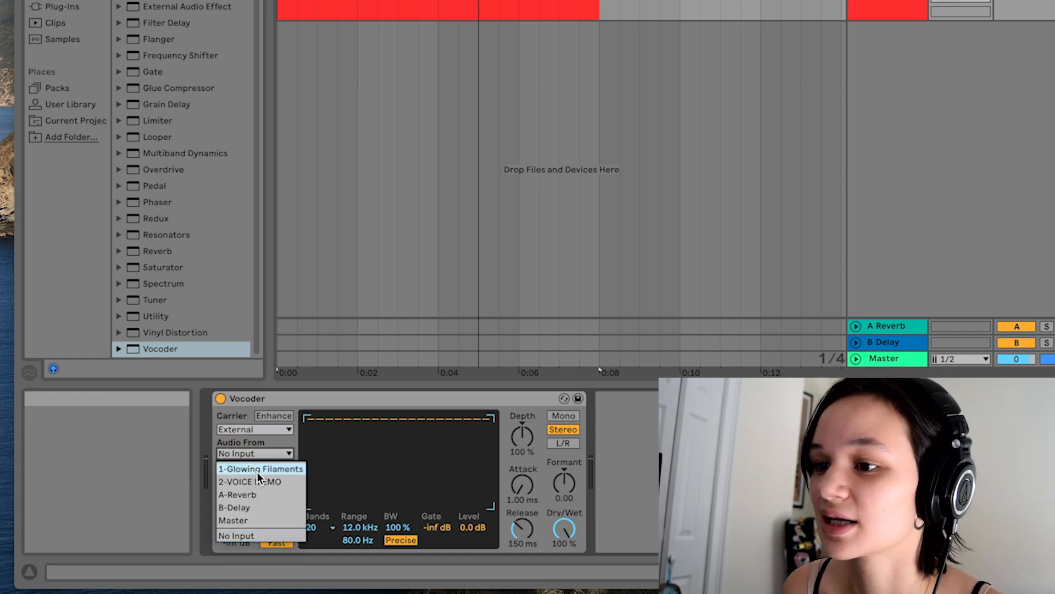
{"action": "left_click", "coordinate": [257, 471]}
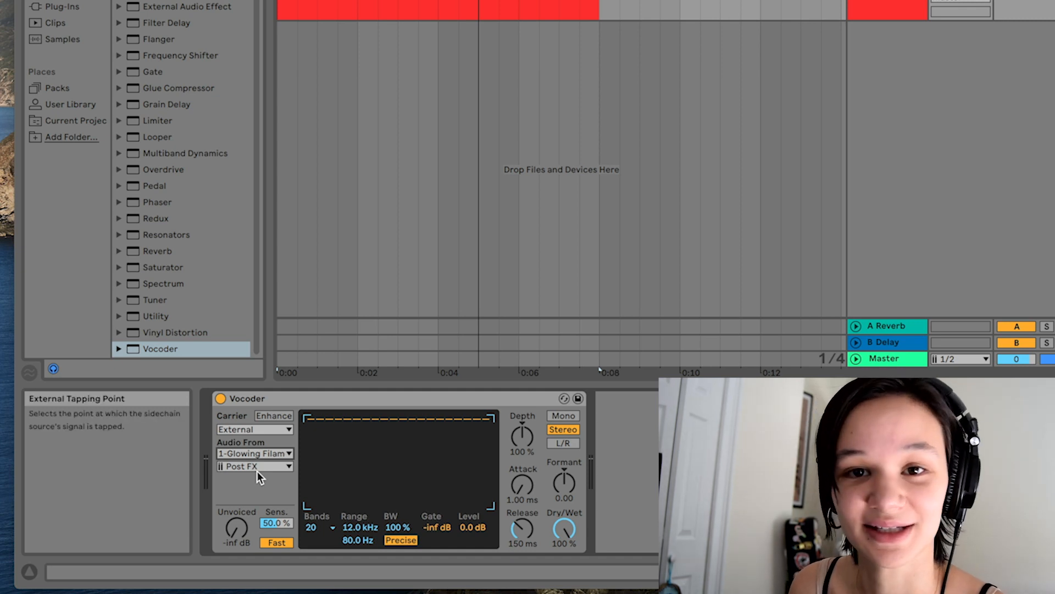
- Place the insert marker slightly after 0:02 and show the Glowing Filaments synth track's device
{"action": "left_click", "coordinate": [761, 11]}
{"action": "left_click", "coordinate": [378, 370]}
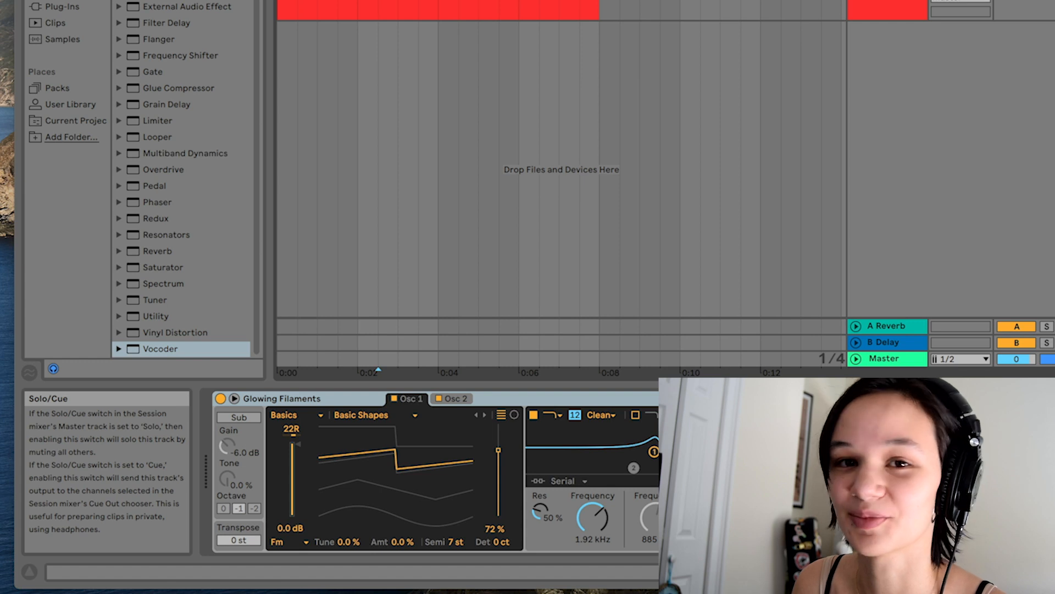
{"action": "left_click", "coordinate": [875, 2]}
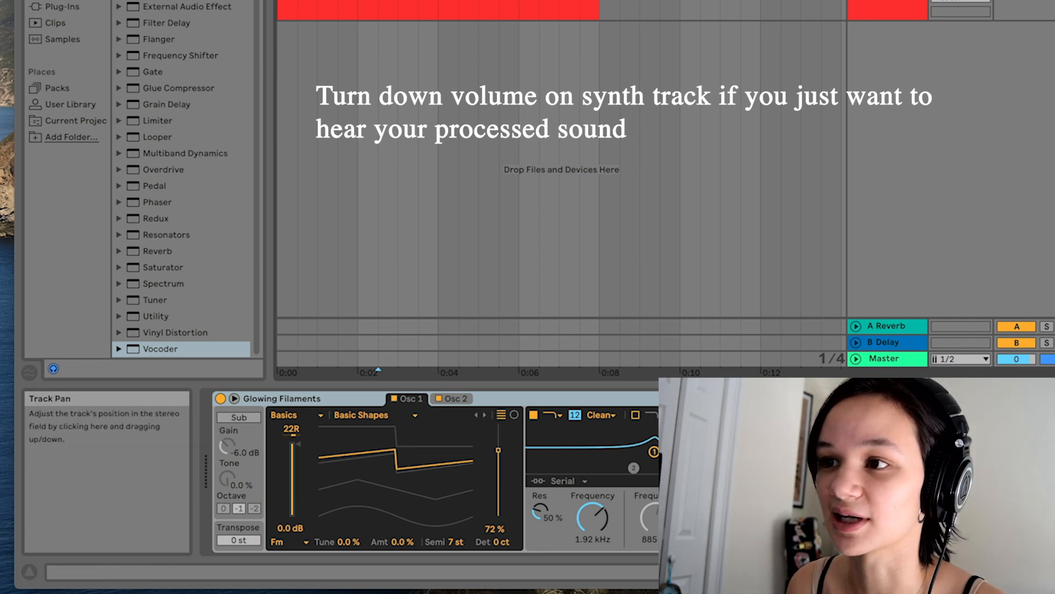
- Show the Vocoder on the VOICE MEMO track and play the voice memo clip from the start
{"action": "left_click", "coordinate": [887, 10]}
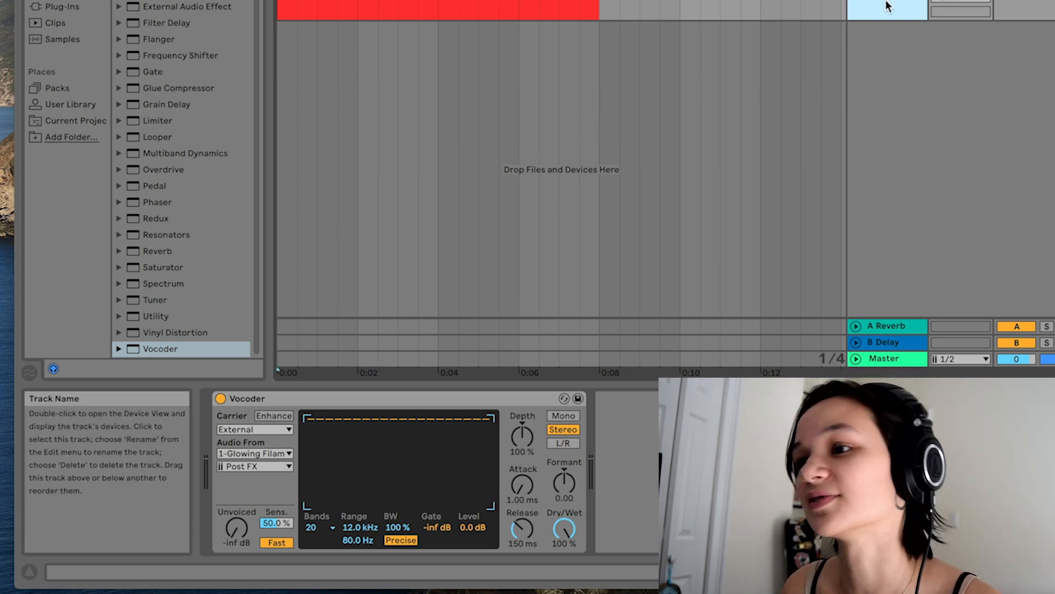
{"action": "double_click", "coordinate": [496, 11]}
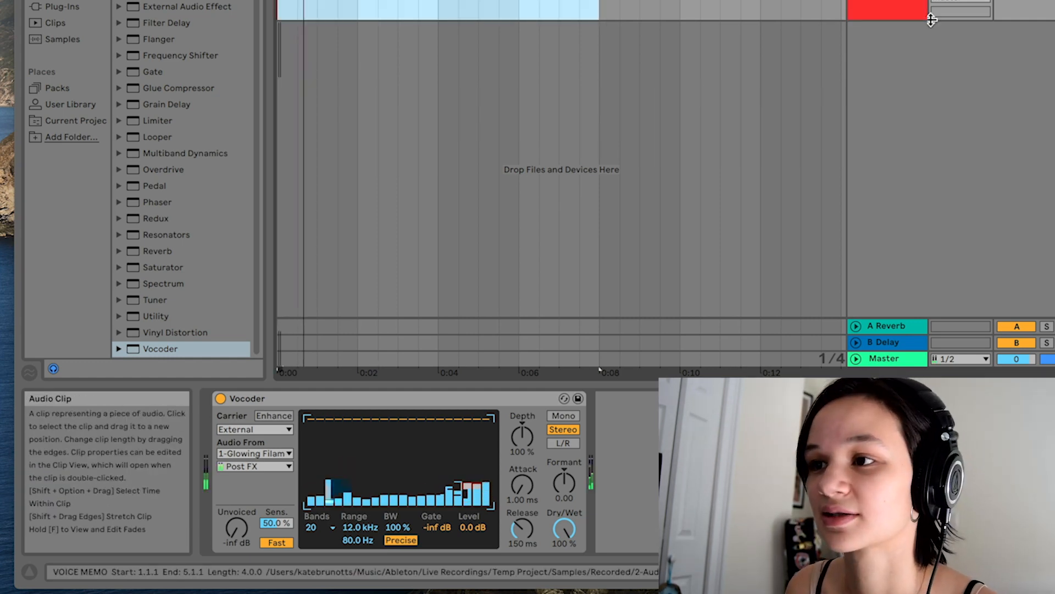
{"action": "left_click_drag", "start_coordinate": [345, 320], "coordinate": [345, 314]}
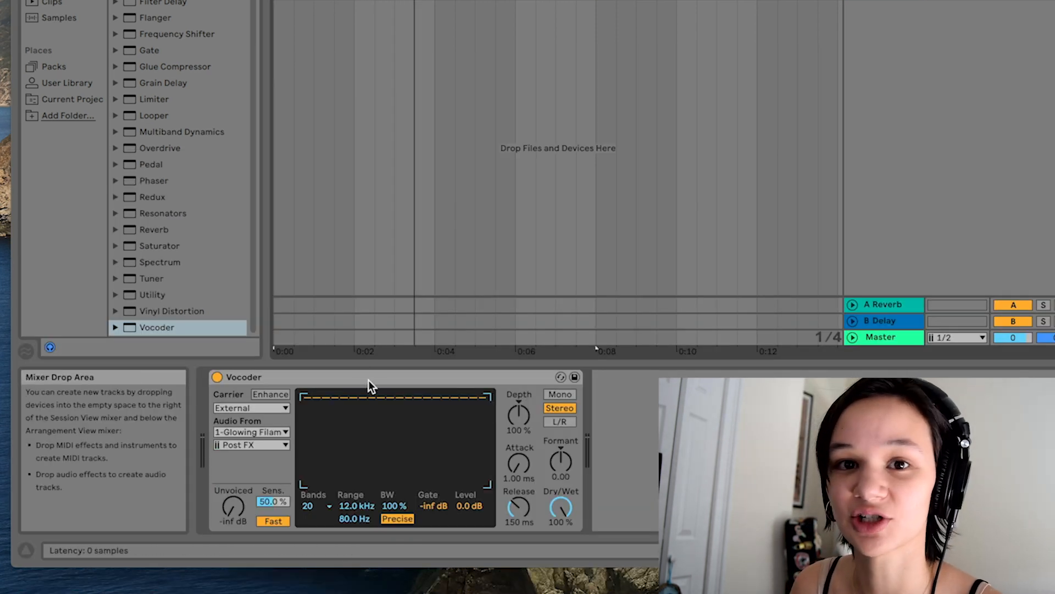
- Set the Vocoder's number of bands to 40 while the voice memo plays
{"action": "key", "text": "space"}
{"action": "left_click", "coordinate": [328, 506]}
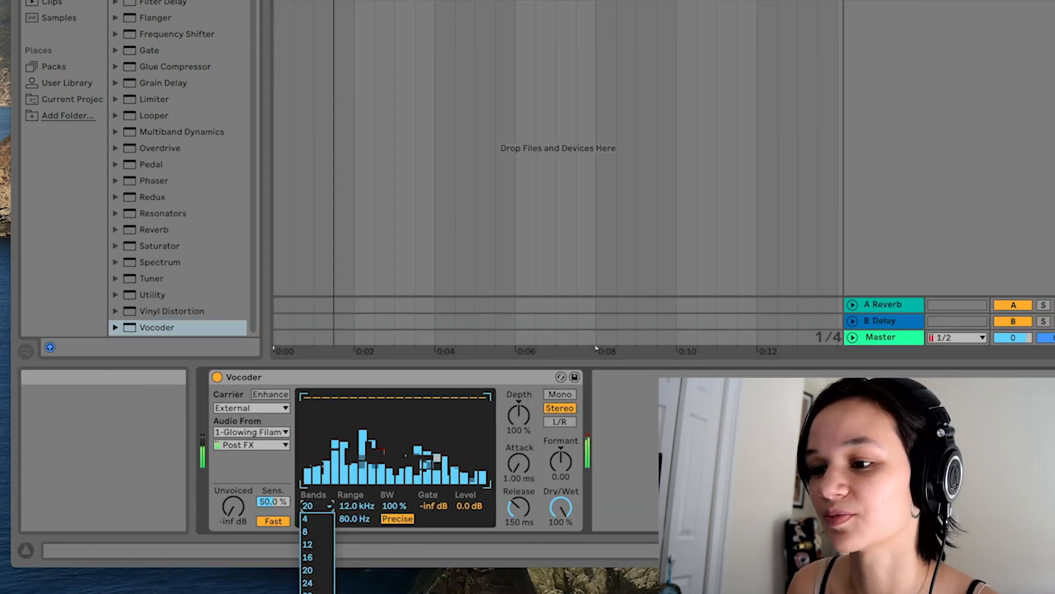
{"action": "left_click", "coordinate": [330, 567]}
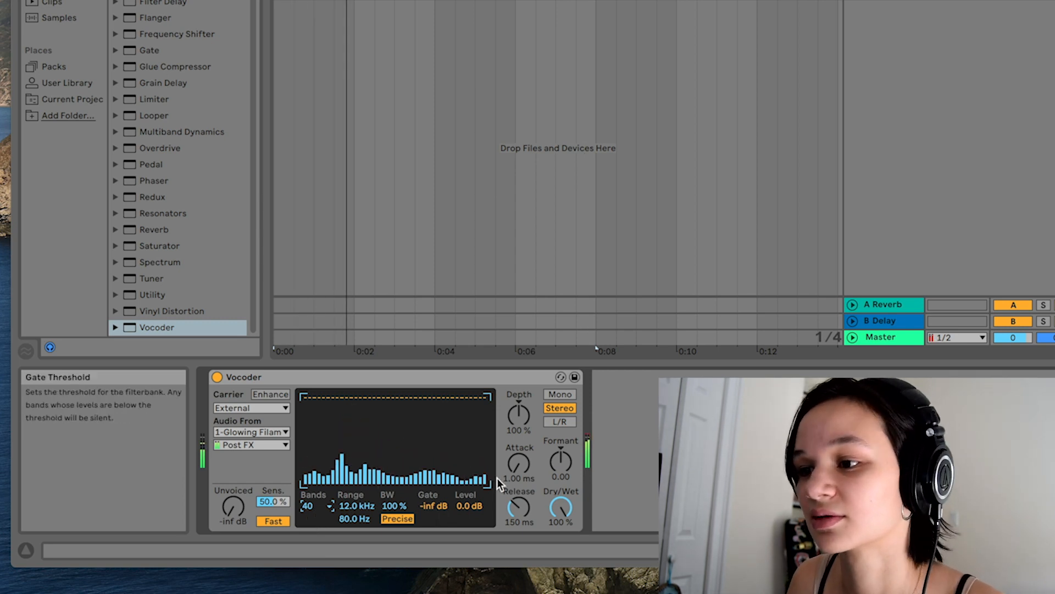
{"action": "key", "text": "space"}
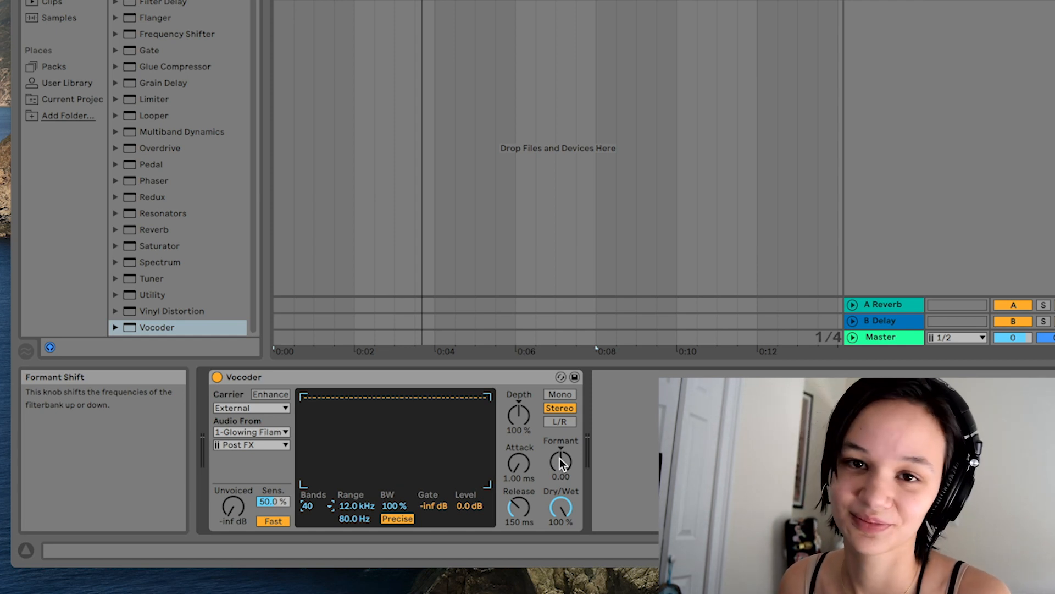
- During playback, lower the Vocoder's Formant to -3.60 and try the Unvoiced level at -16 dB before returning it to -inf dB
{"action": "key", "text": "space"}
{"action": "mouse_move", "coordinate": [559, 462]}
{"action": "left_mouse_down"}
{"action": "mouse_move", "coordinate": [560, 492]}
{"action": "mouse_move", "coordinate": [559, 439]}
{"action": "mouse_move", "coordinate": [559, 474]}
{"action": "left_mouse_up"}
{"action": "left_click_drag", "start_coordinate": [233, 506], "coordinate": [233, 485]}
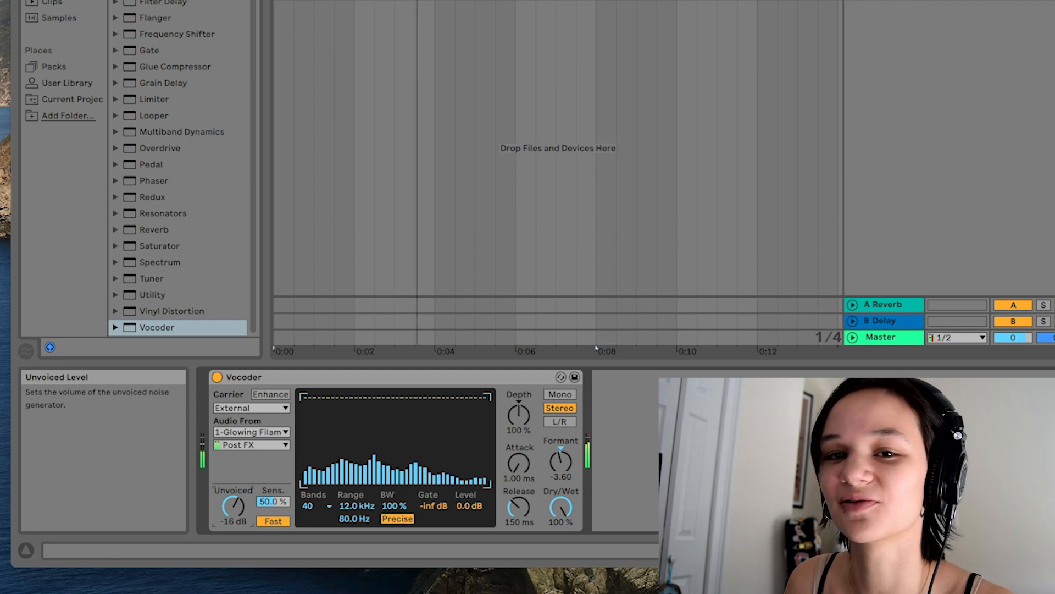
{"action": "left_click_drag", "start_coordinate": [233, 484], "coordinate": [233, 473]}
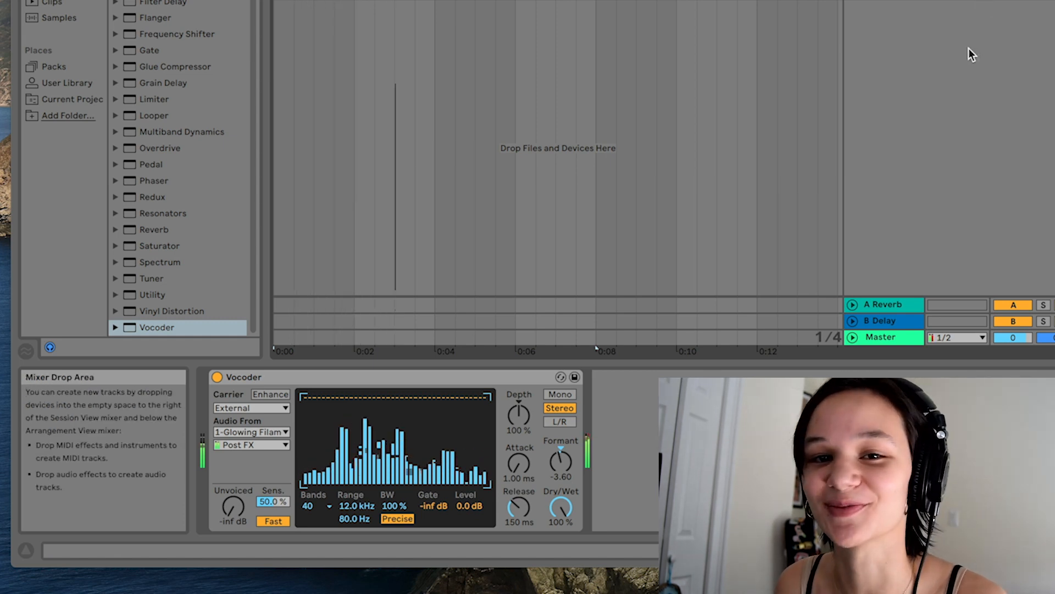
{"action": "key", "text": "space"}
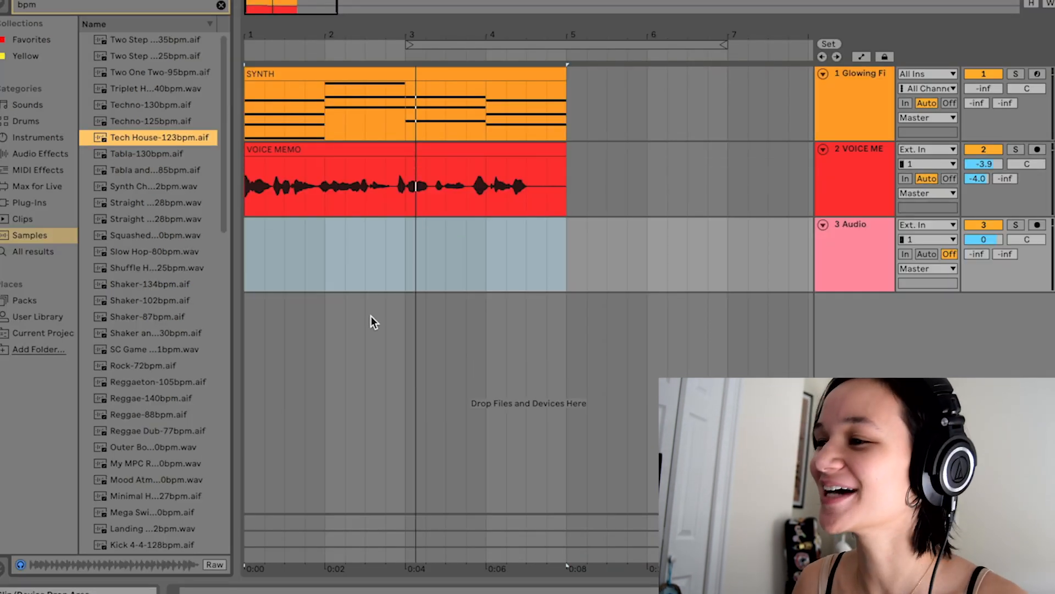
- Mute the VOICE MEMO track and place the Tech House-123bpm sample at the start of audio track 3
{"action": "key", "text": "space"}
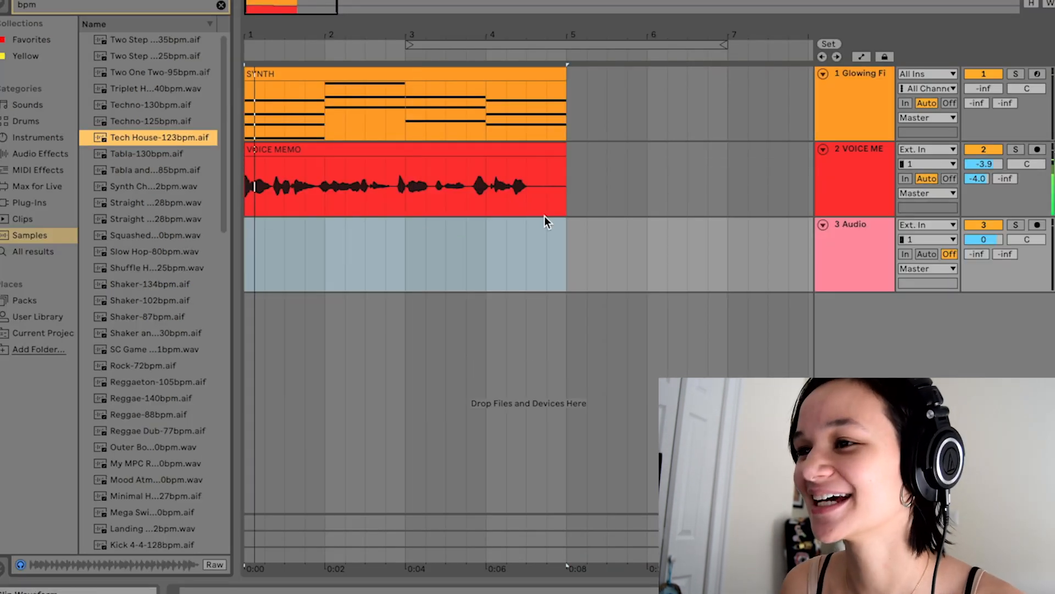
{"action": "left_click", "coordinate": [858, 269]}
{"action": "left_click", "coordinate": [149, 138]}
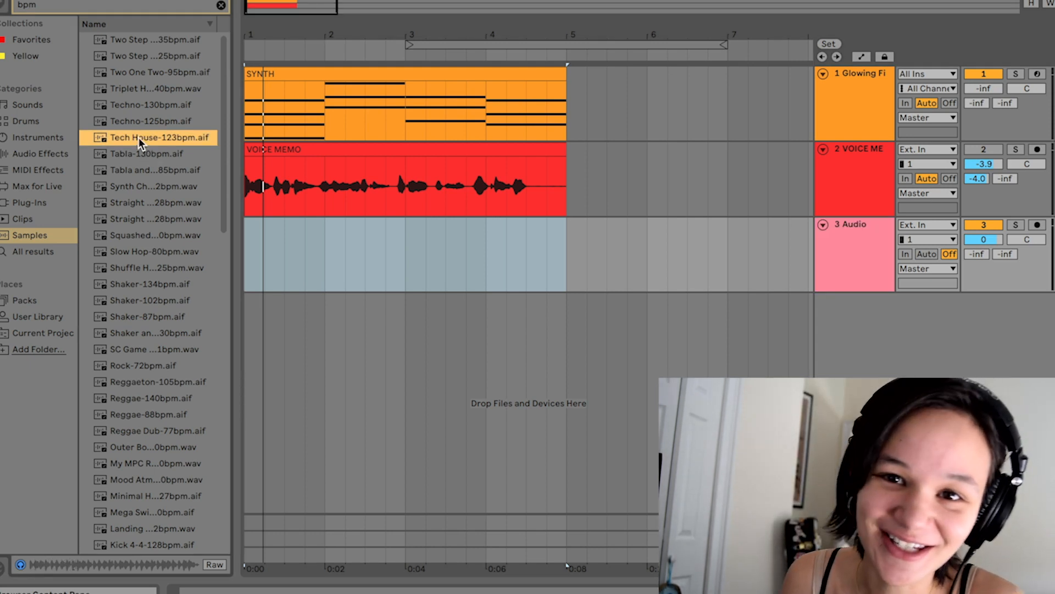
{"action": "left_click_drag", "start_coordinate": [139, 140], "coordinate": [250, 264]}
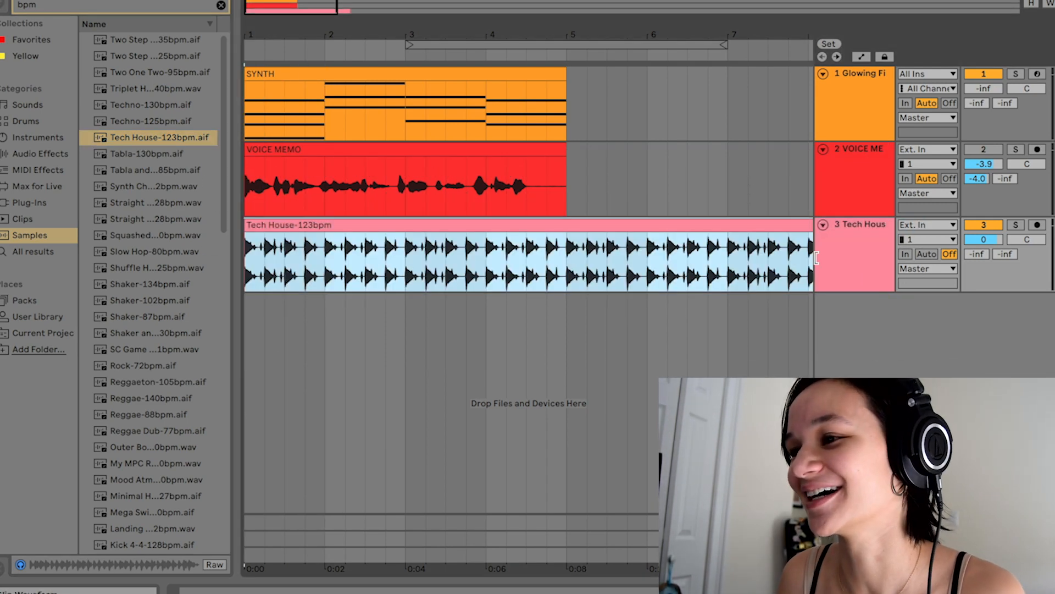
- Mute the Glowing Filaments synth track, then make the Tech House track taller and play its drum loop
{"action": "left_click", "coordinate": [855, 263]}
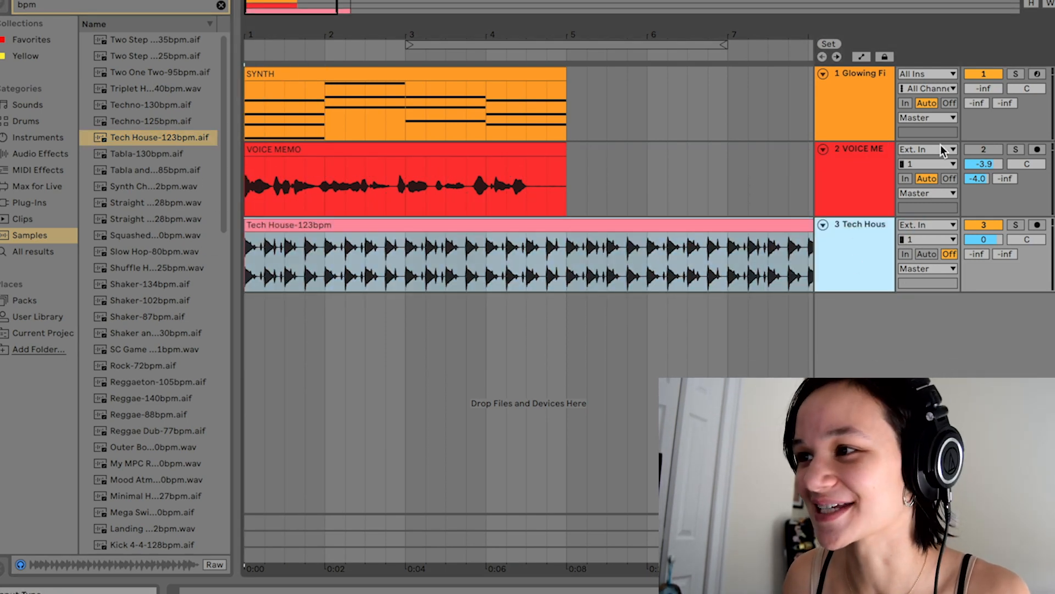
{"action": "left_click", "coordinate": [991, 71]}
{"action": "left_click", "coordinate": [866, 242]}
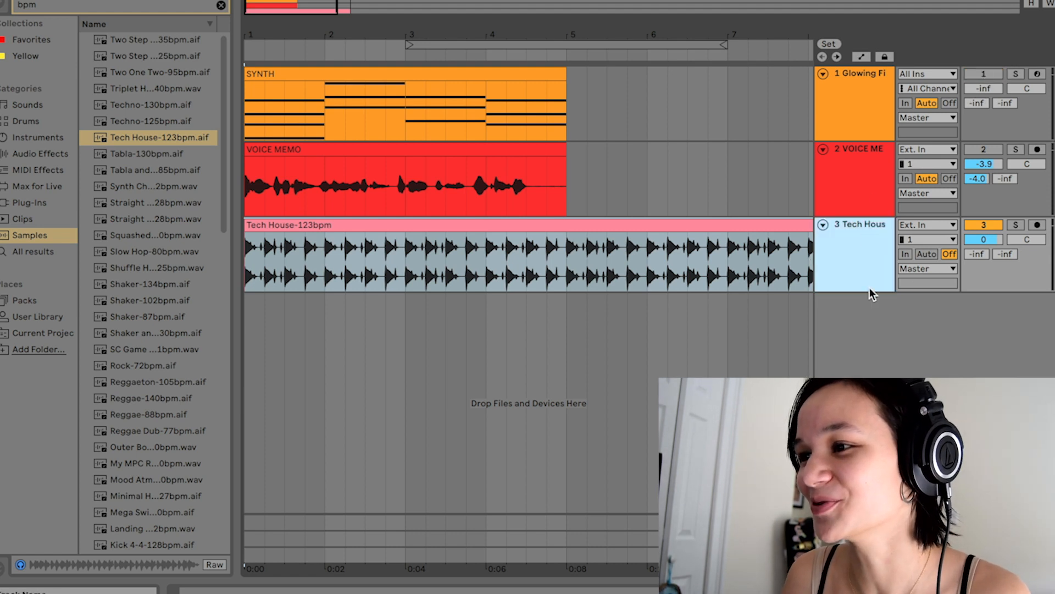
{"action": "left_click_drag", "start_coordinate": [867, 296], "coordinate": [867, 336]}
{"action": "key", "text": "space"}
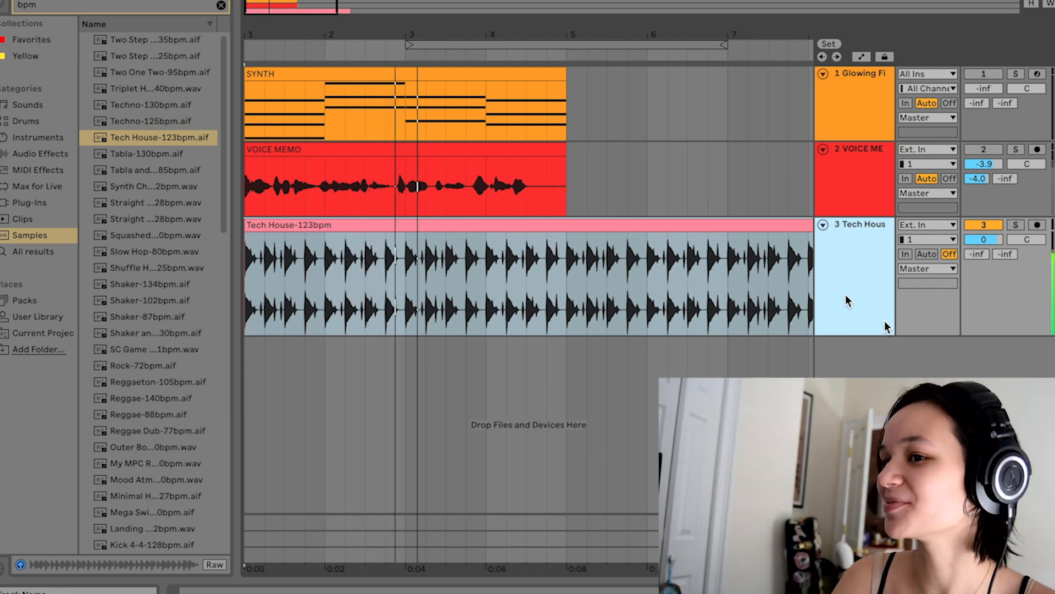
- Clear the browser search and add a Vocoder to the Tech House track, keeping its carrier on Noise
{"action": "left_click", "coordinate": [221, 5]}
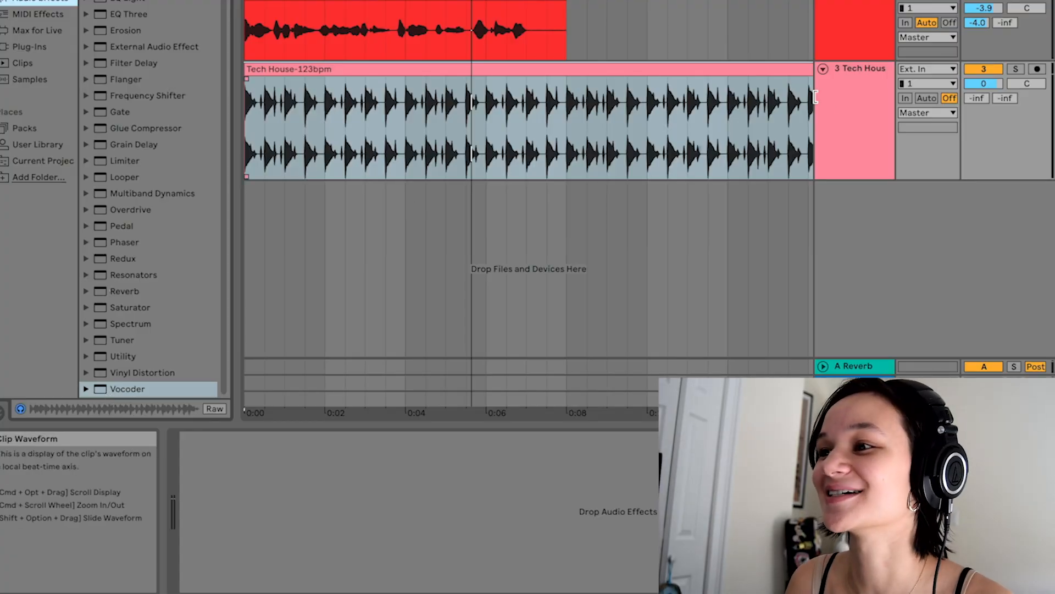
{"action": "left_click", "coordinate": [846, 105]}
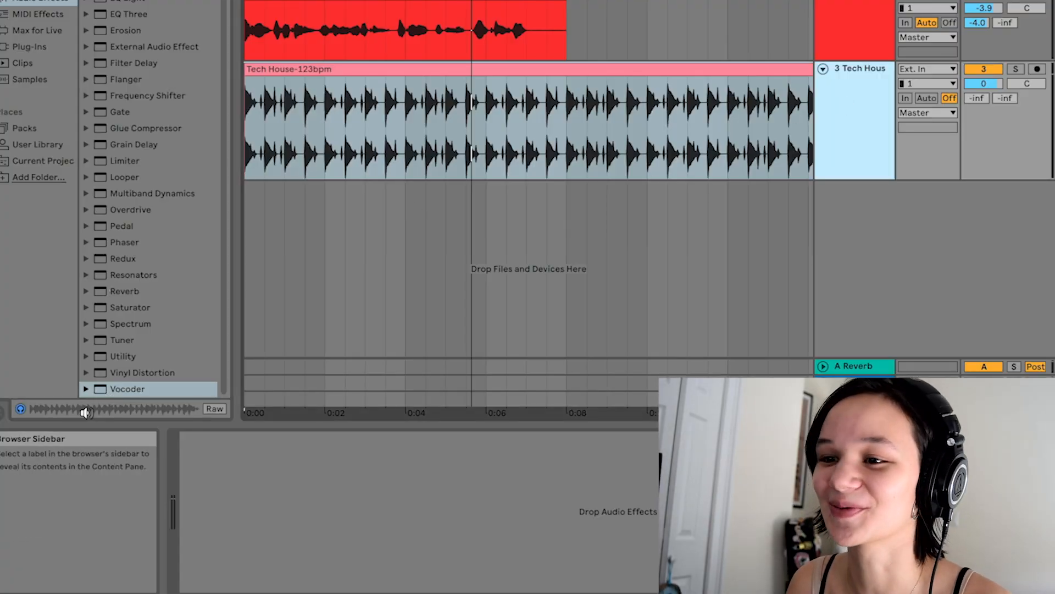
{"action": "double_click", "coordinate": [119, 389]}
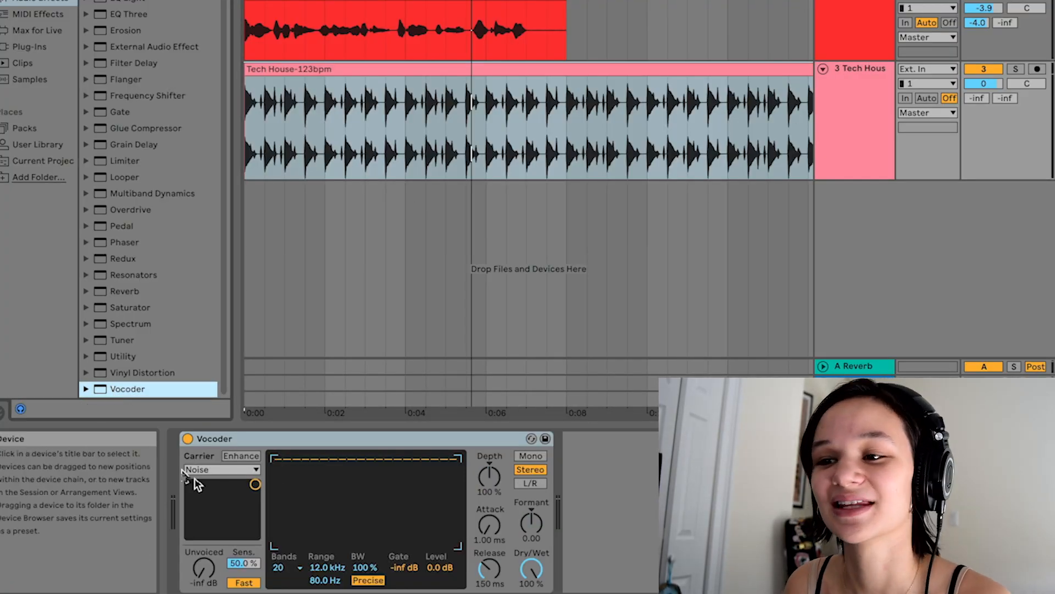
{"action": "left_click", "coordinate": [202, 470]}
{"action": "left_click", "coordinate": [202, 476]}
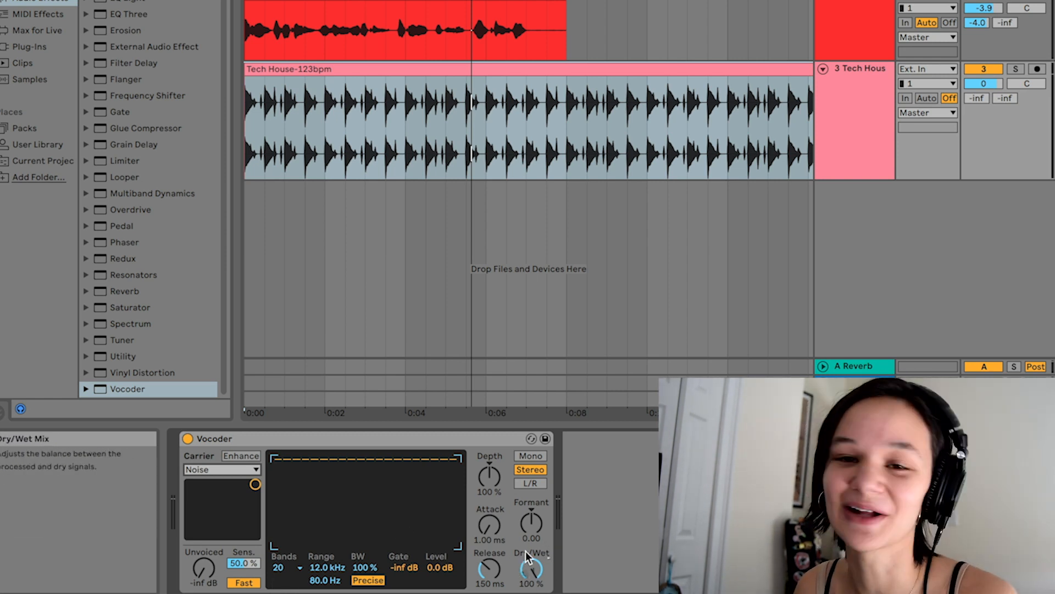
- Select the drum loop's first four bars, set the Vocoder's Dry/Wet to 0 %, and try raising it to 60 % during playback
{"action": "left_click_drag", "start_coordinate": [567, 137], "coordinate": [94, 97]}
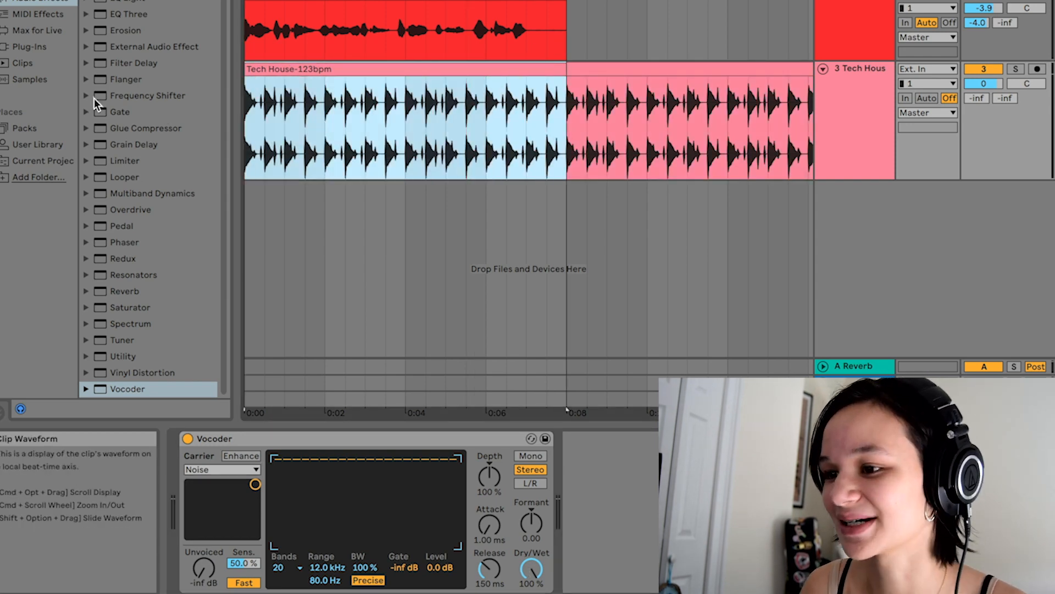
{"action": "left_click_drag", "start_coordinate": [530, 569], "coordinate": [531, 589]}
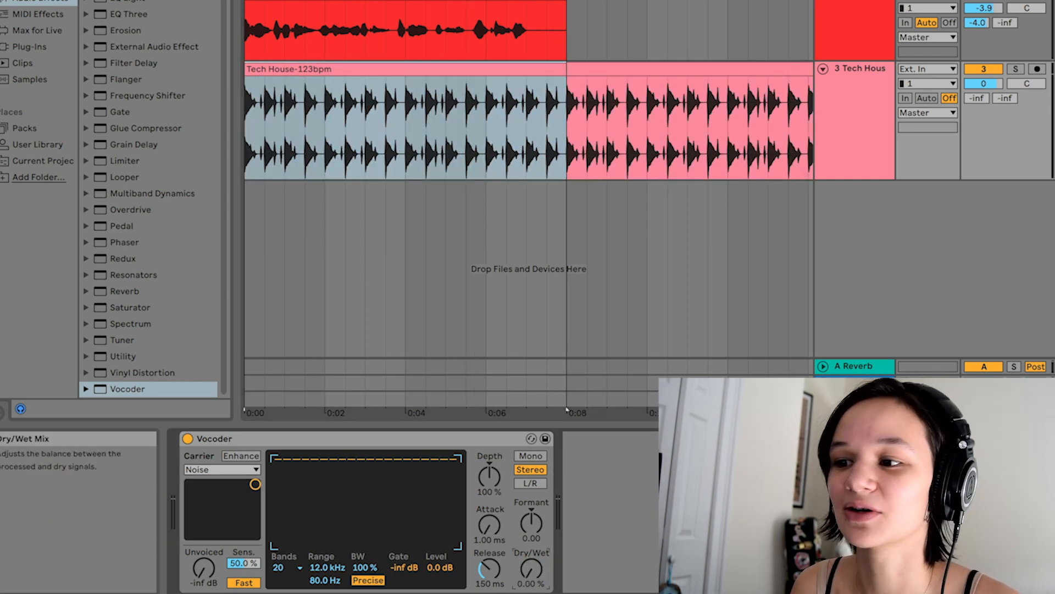
{"action": "key", "text": "space"}
{"action": "mouse_move", "coordinate": [534, 585]}
{"action": "left_mouse_down"}
{"action": "mouse_move", "coordinate": [534, 553]}
{"action": "mouse_move", "coordinate": [534, 570]}
{"action": "left_mouse_up"}
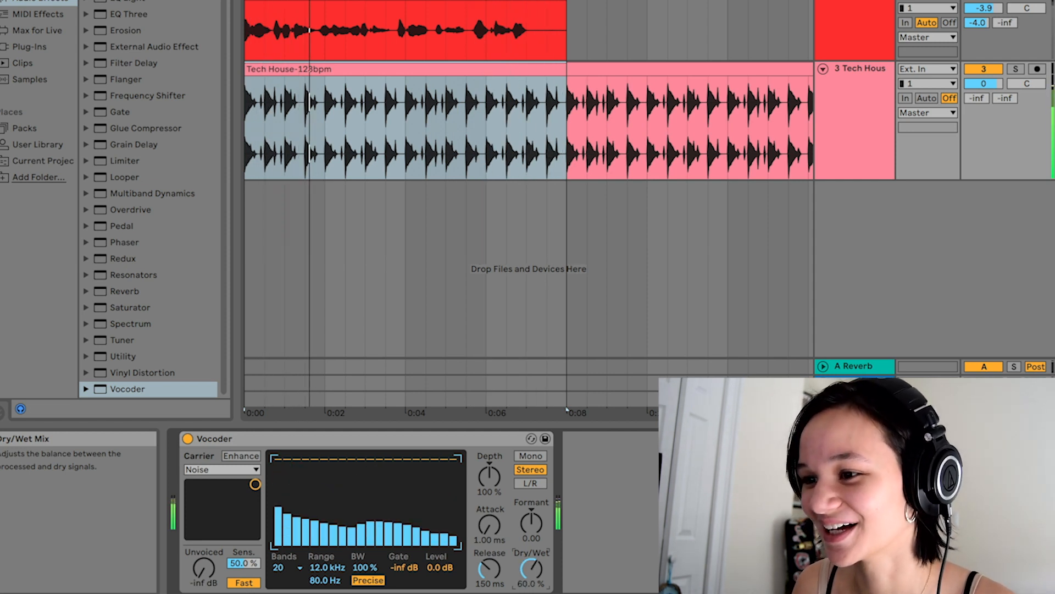
{"action": "key", "text": "space"}
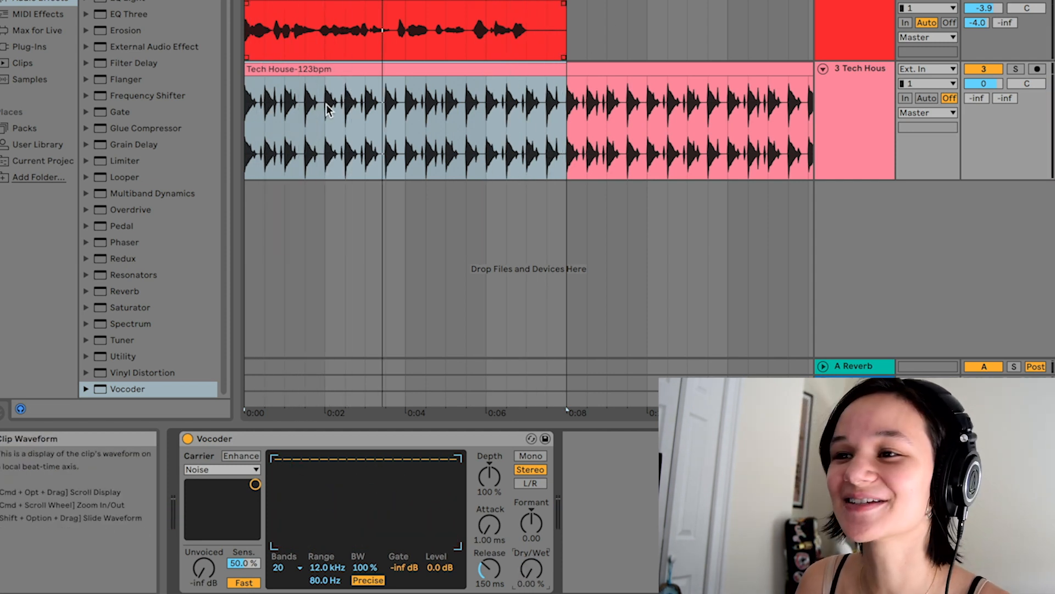
- Replay the drum loop with the Vocoder's Dry/Wet at about 42 %, and bring it back to 0 % to compare
{"action": "left_click", "coordinate": [247, 130]}
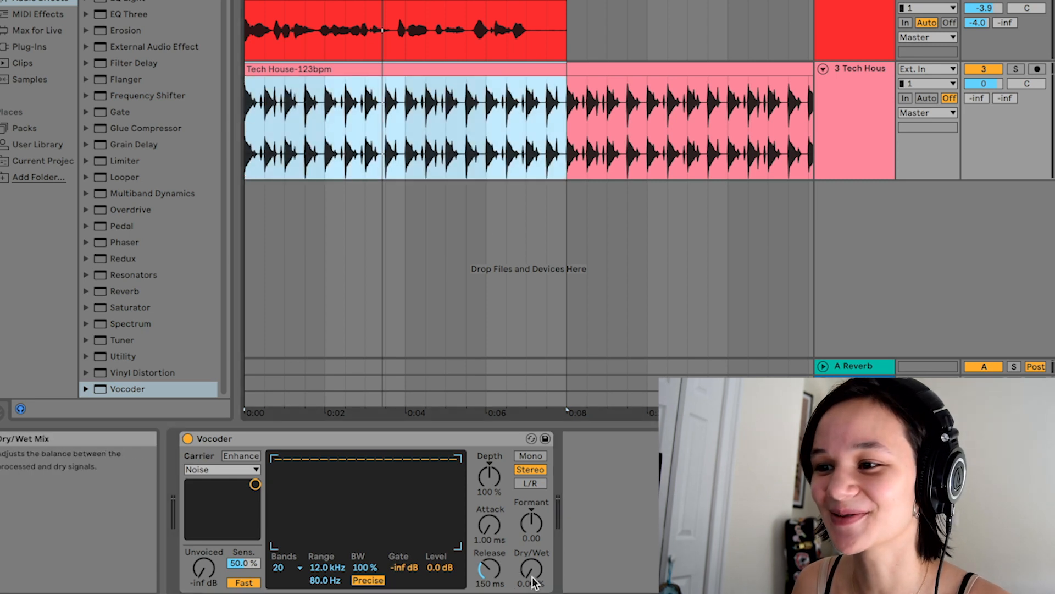
{"action": "left_click_drag", "start_coordinate": [531, 577], "coordinate": [531, 555]}
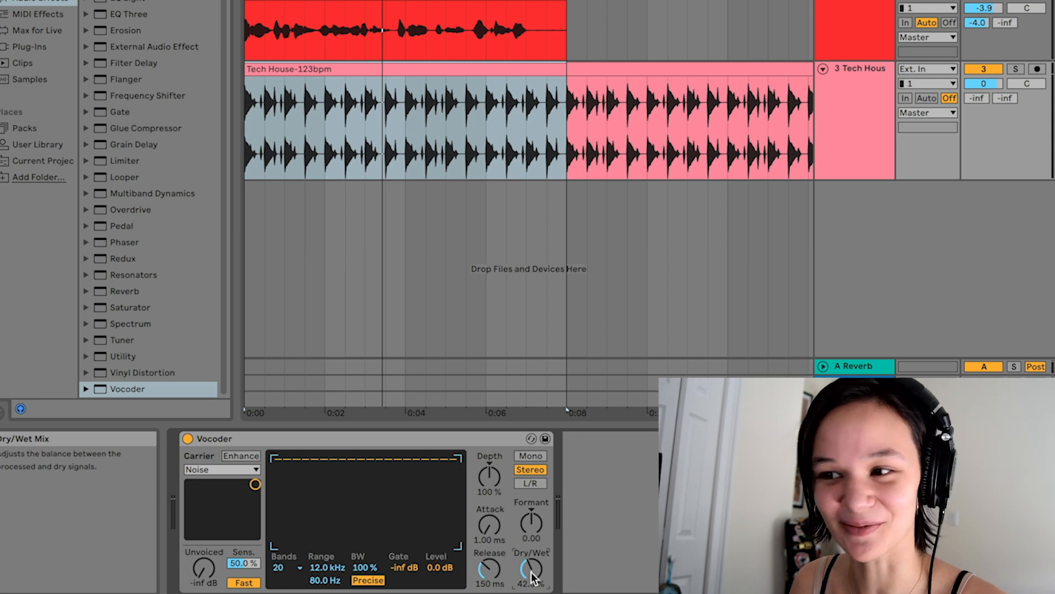
{"action": "key", "text": "space"}
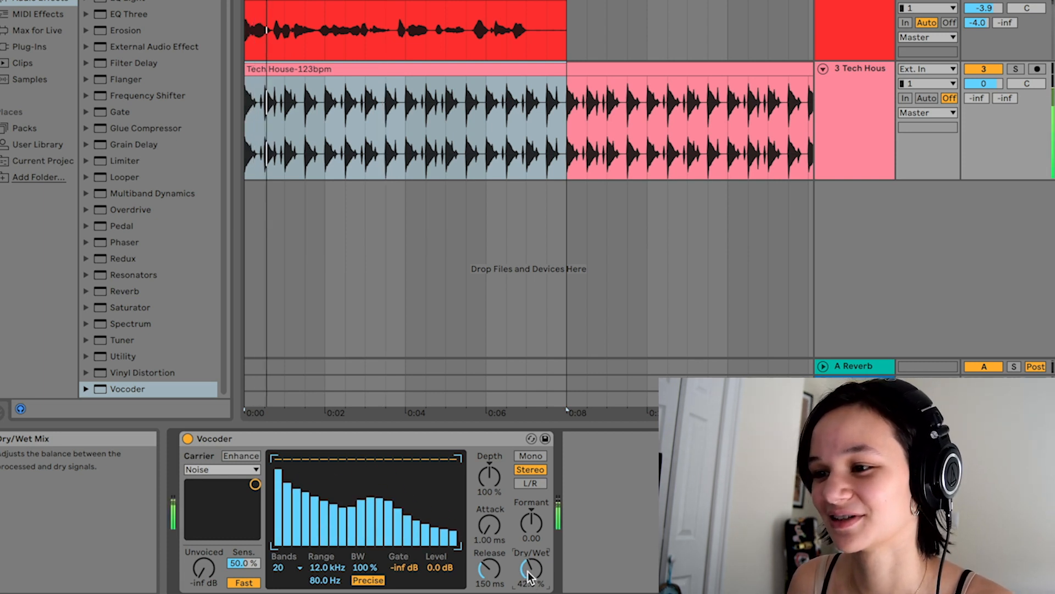
{"action": "left_click_drag", "start_coordinate": [530, 583], "coordinate": [527, 584]}
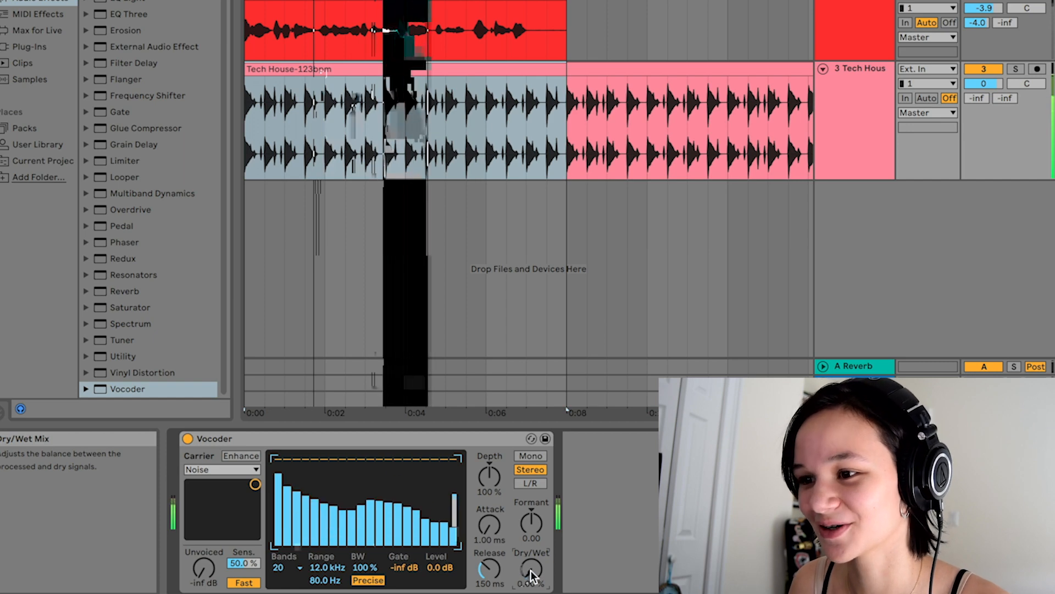
- Move the Glowing Filaments synth track below the Tech House track and collapse the Tech House track
{"action": "scroll", "coordinate": [526, 575], "scroll_direction": "up", "scroll_amount": 5}
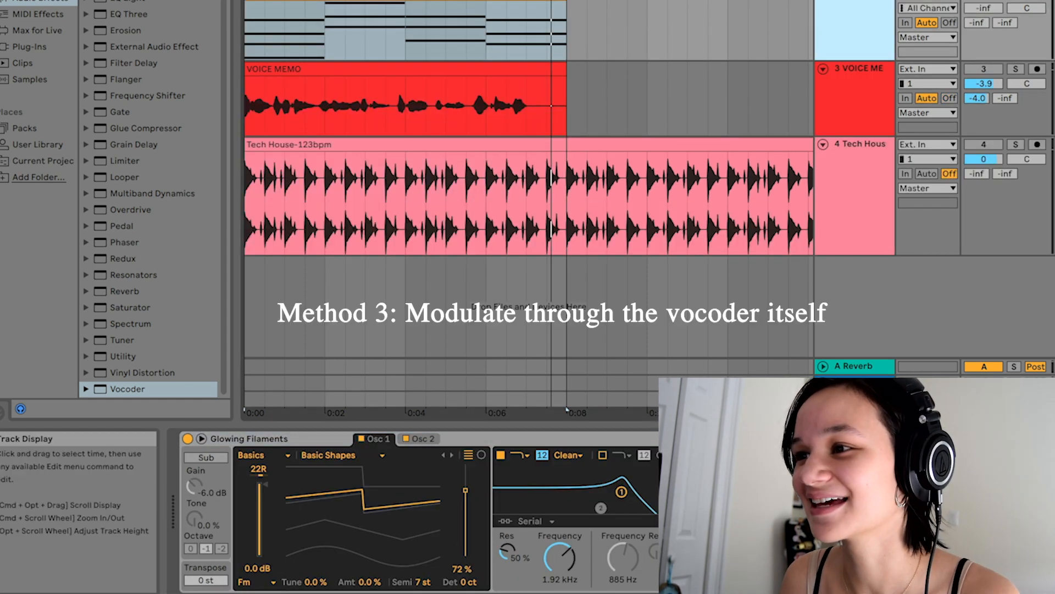
{"action": "left_click_drag", "start_coordinate": [834, 6], "coordinate": [849, 269]}
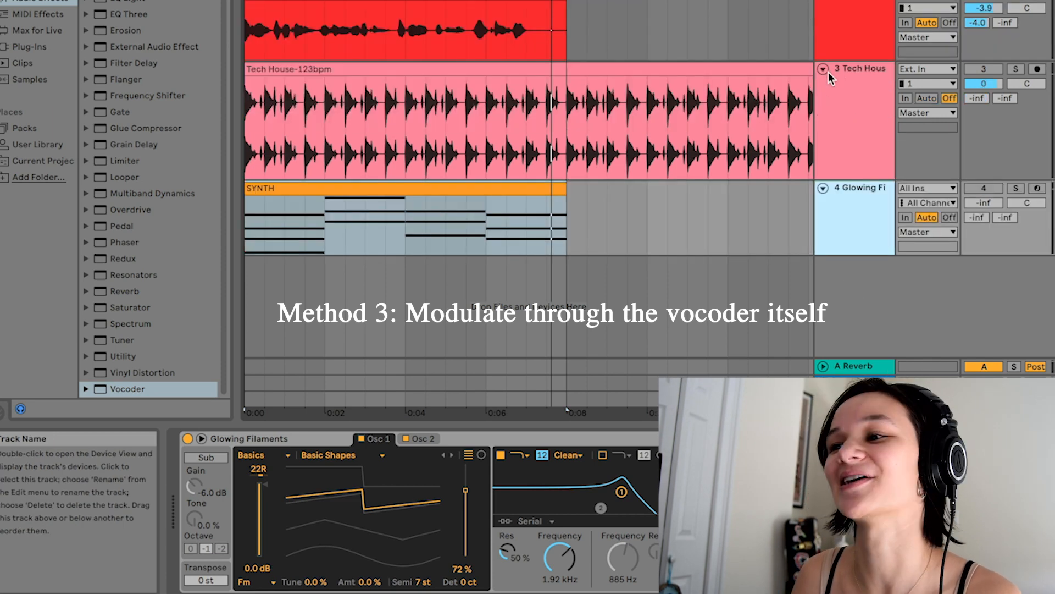
{"action": "left_click", "coordinate": [823, 69]}
- Open the SYNTH clip and delete its upper chord notes and everything in bar 2, keeping only C2 in bar 1
{"action": "left_click", "coordinate": [390, 89]}
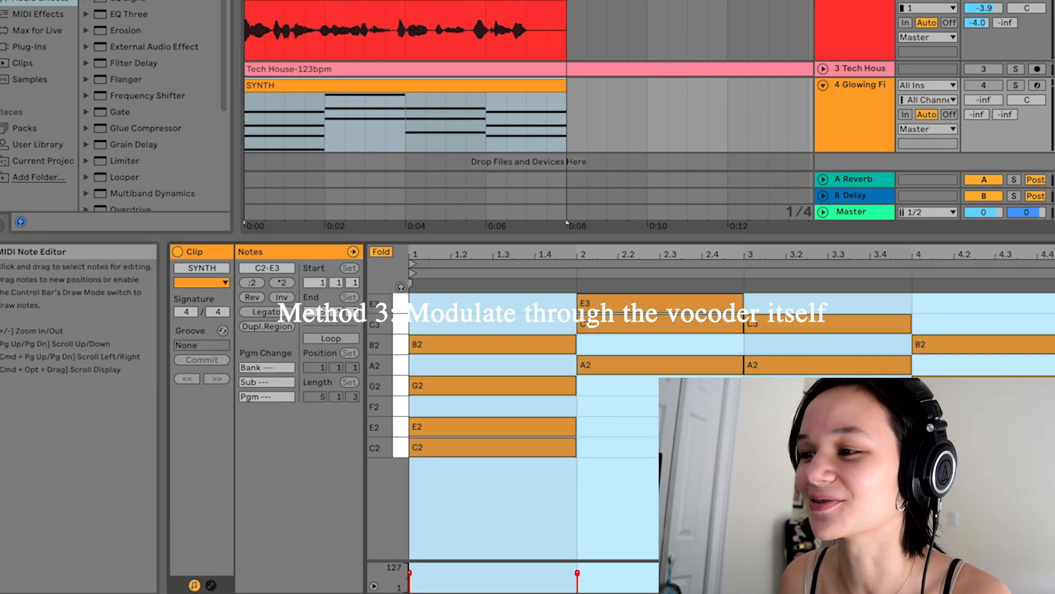
{"action": "left_click_drag", "start_coordinate": [787, 324], "coordinate": [966, 370]}
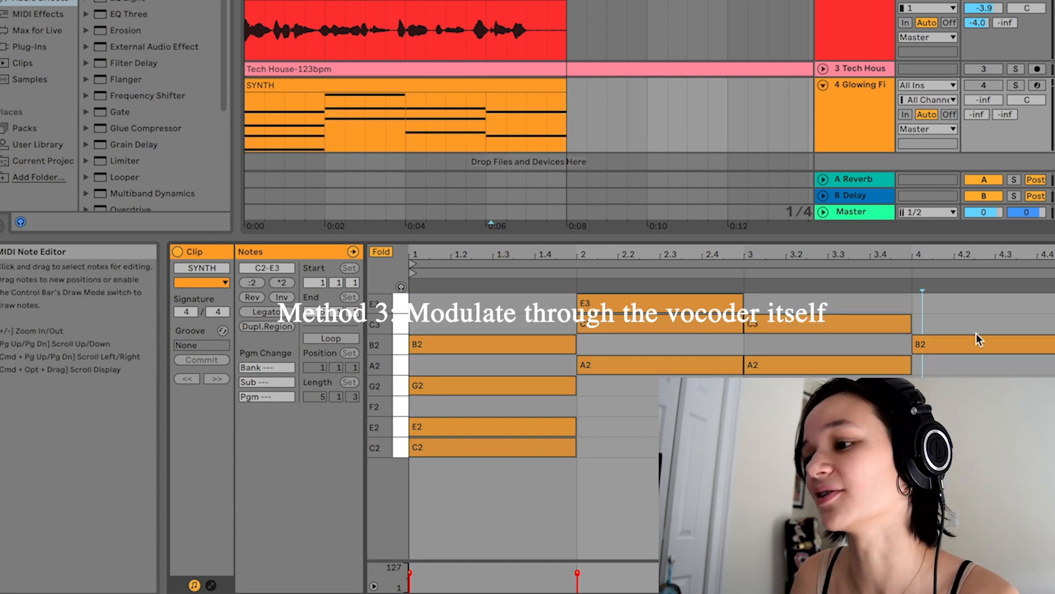
{"action": "key", "text": "ctrl+z"}
{"action": "left_click_drag", "start_coordinate": [949, 373], "coordinate": [625, 301]}
{"action": "key", "text": "Delete"}
{"action": "key", "text": "Delete"}
{"action": "left_click_drag", "start_coordinate": [611, 403], "coordinate": [412, 341]}
{"action": "key", "text": "Delete"}
{"action": "left_click", "coordinate": [488, 428]}
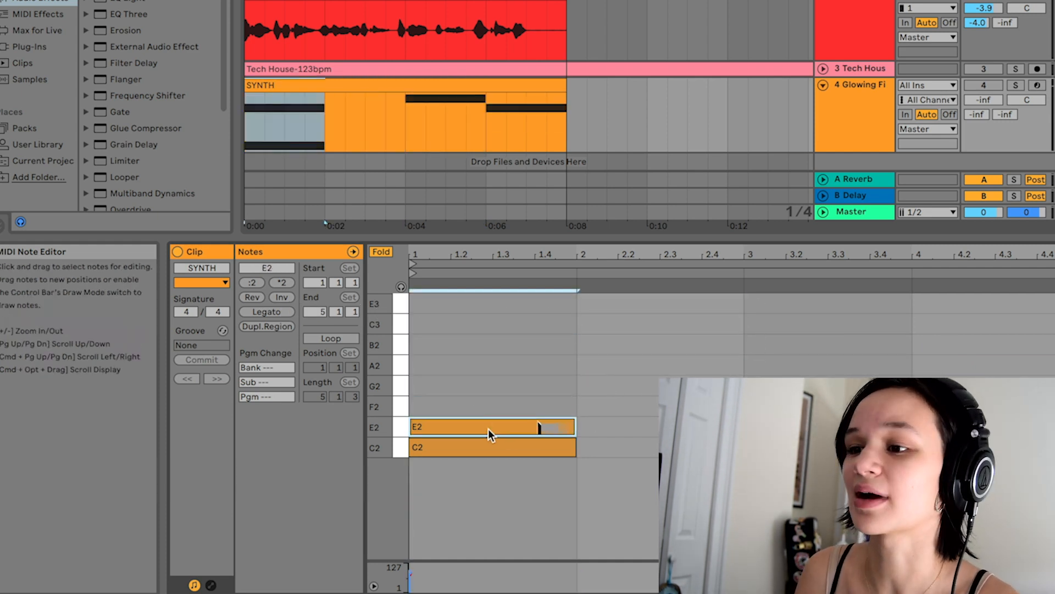
{"action": "key", "text": "Delete"}
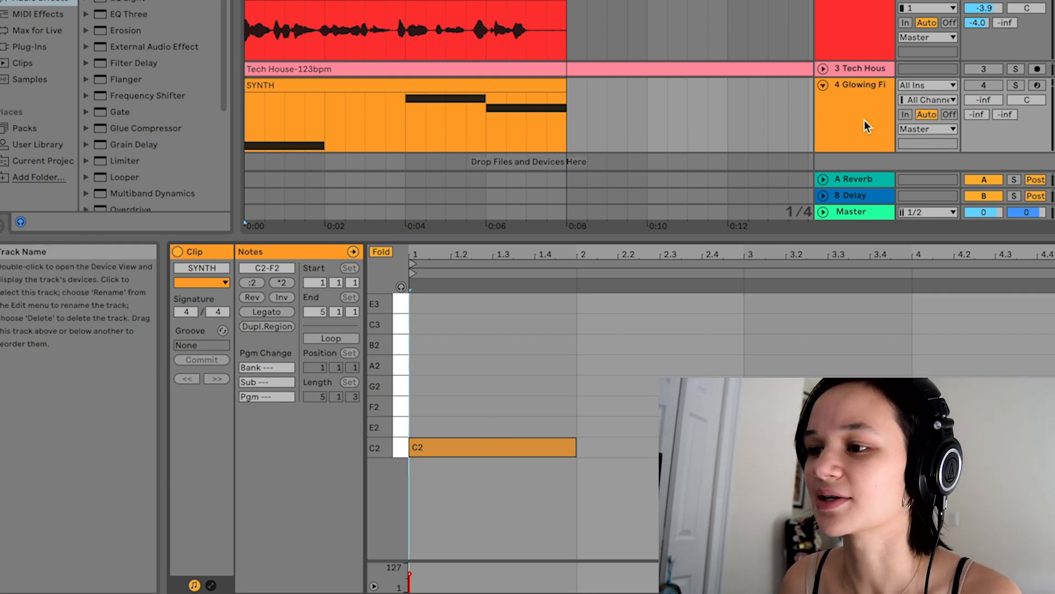
- Add a one-bar note in bar 2 of the SYNTH clip and place it on A2
{"action": "double_click", "coordinate": [650, 430]}
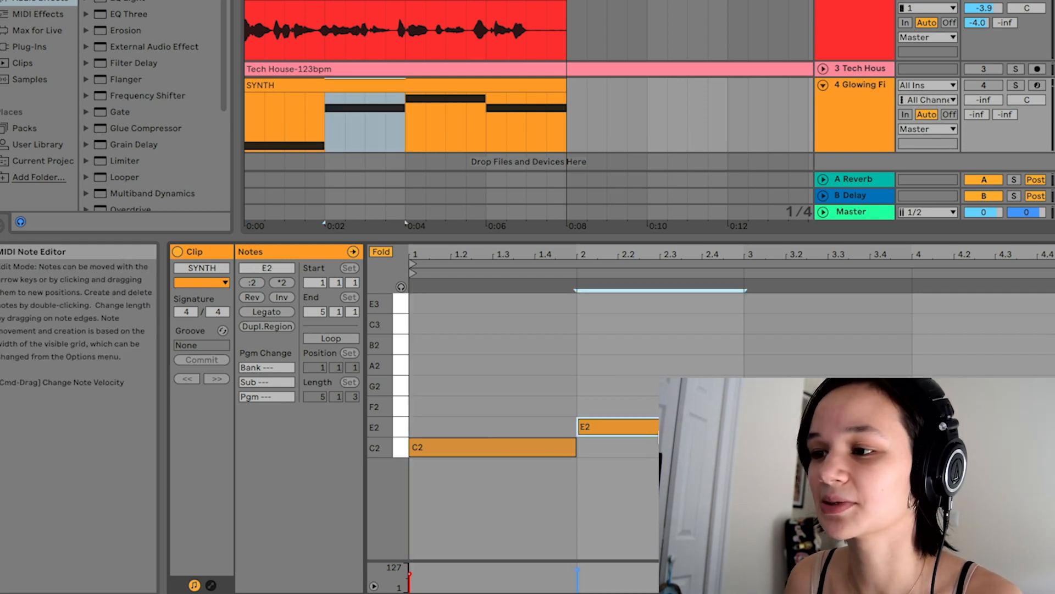
{"action": "left_click_drag", "start_coordinate": [650, 429], "coordinate": [648, 377]}
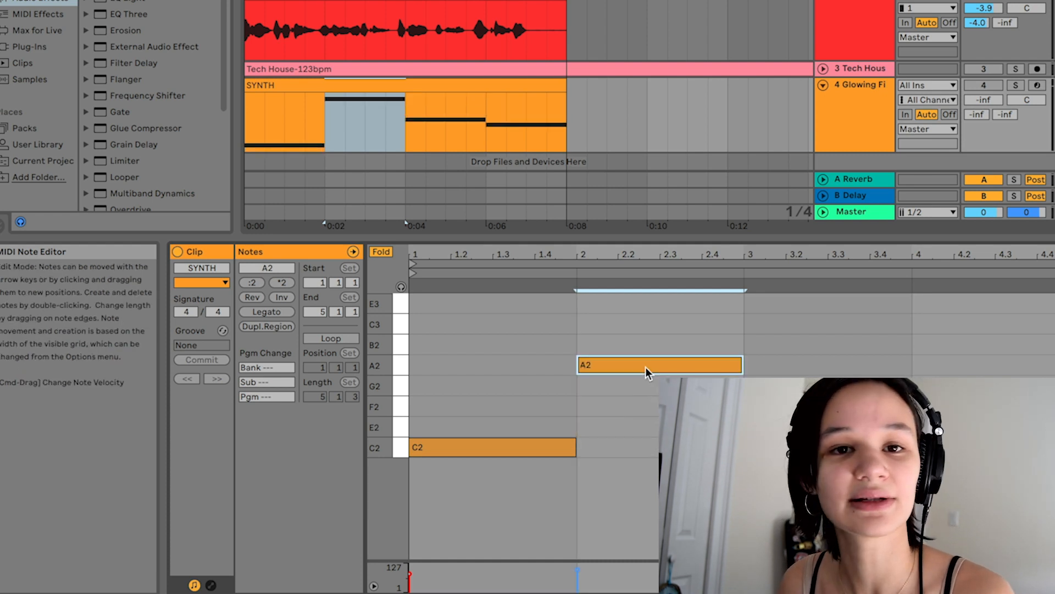
- Rename the SYNTH clip on the Glowing Filaments track to BASS LINE
{"action": "double_click", "coordinate": [841, 123]}
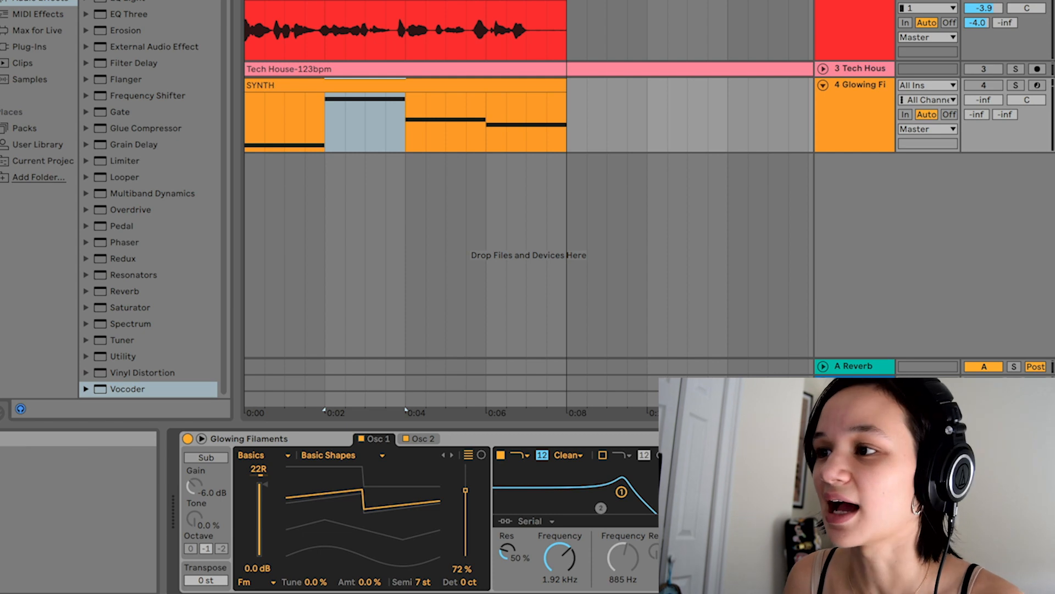
{"action": "left_click", "coordinate": [867, 130]}
{"action": "left_click", "coordinate": [324, 83]}
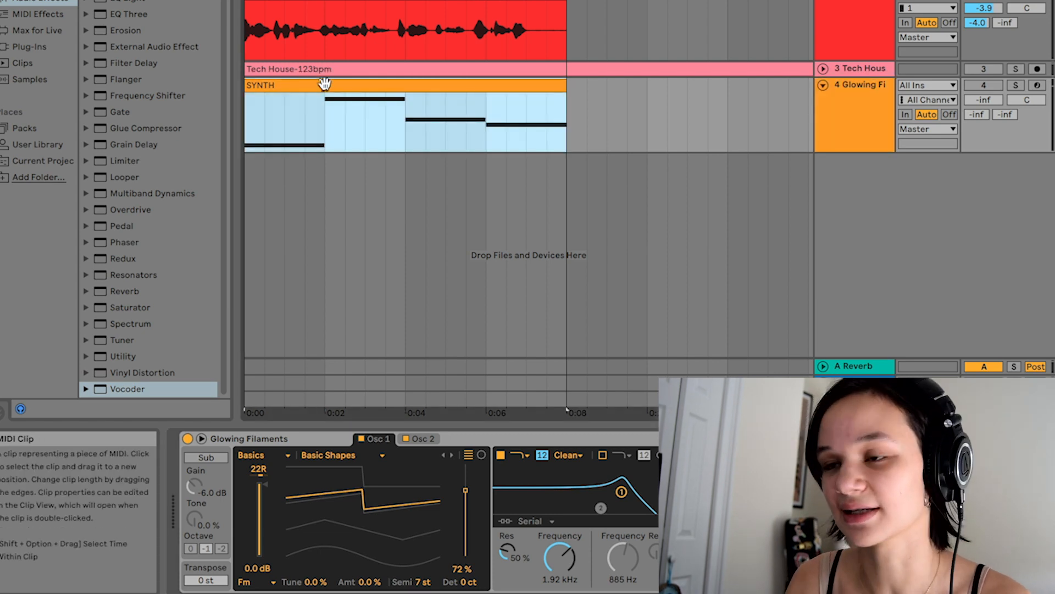
{"action": "key", "text": "super+r"}
{"action": "type", "text": "BASS LINE"}
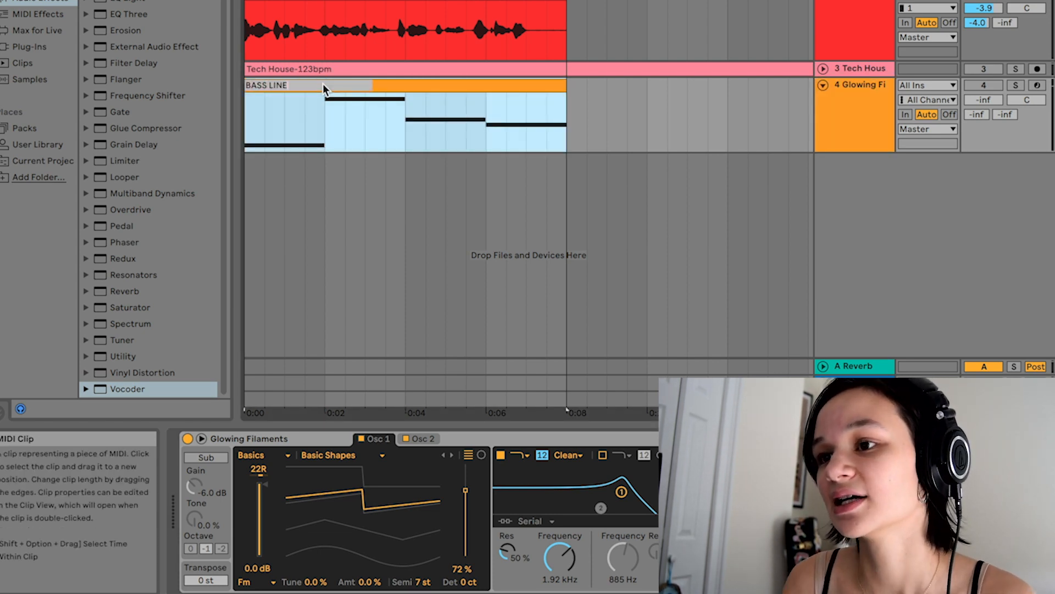
{"action": "key", "text": "Return"}
{"action": "left_click", "coordinate": [215, 27]}
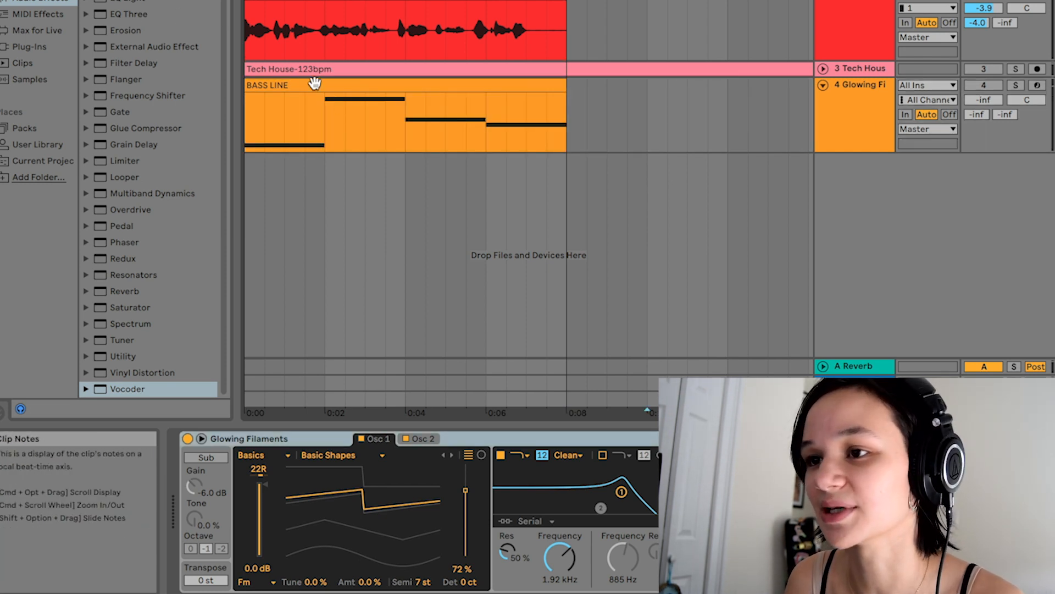
- Select the Glowing Filaments track and browse the bass presets, auditioning Sub808Bass.adv
{"action": "left_click", "coordinate": [852, 101]}
{"action": "left_click", "coordinate": [852, 102]}
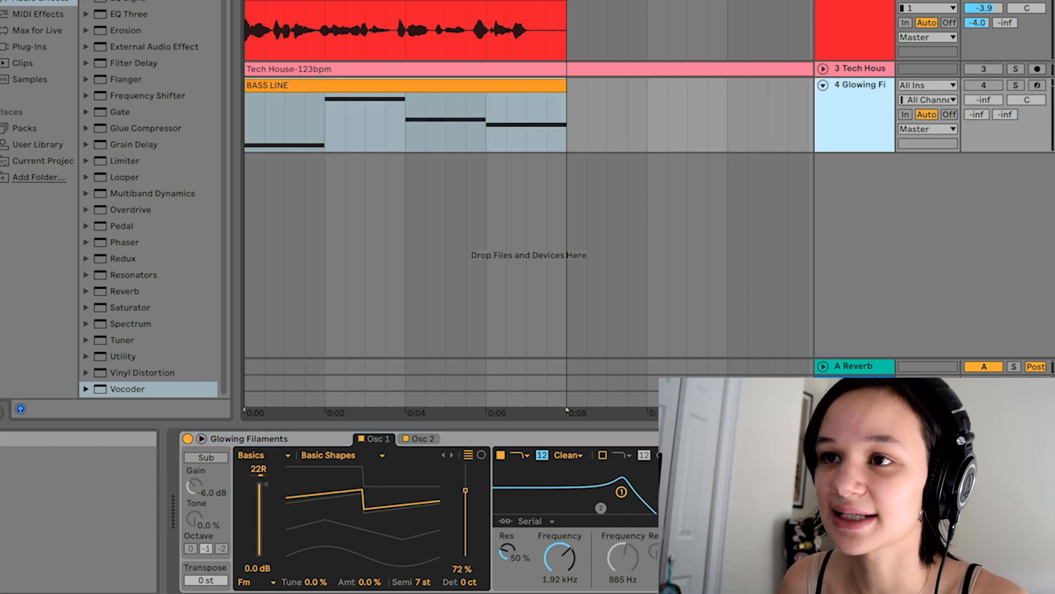
{"action": "key", "text": "ctrl+f"}
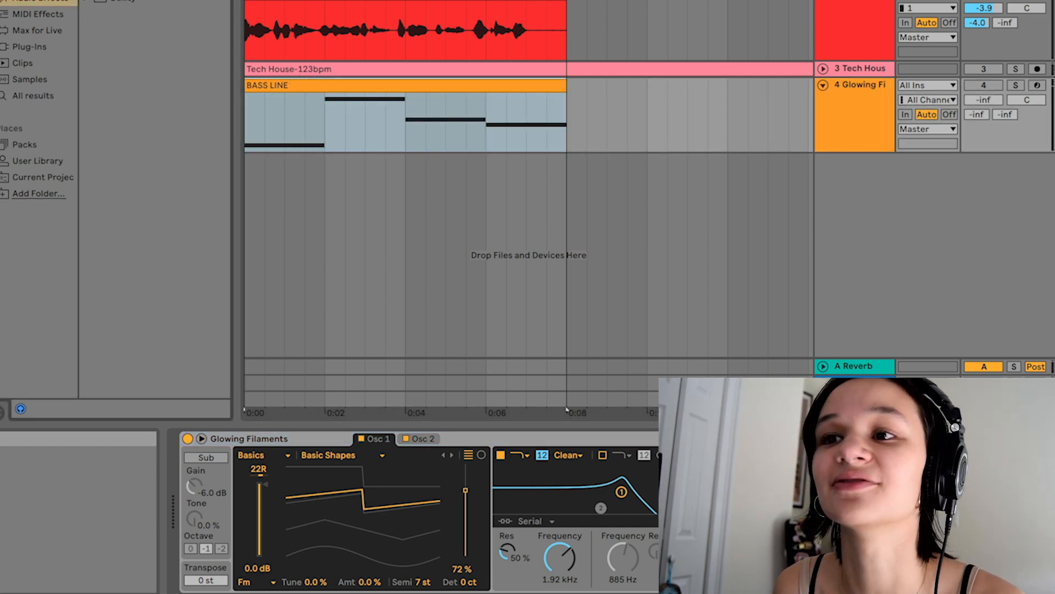
{"action": "left_click", "coordinate": [44, 46]}
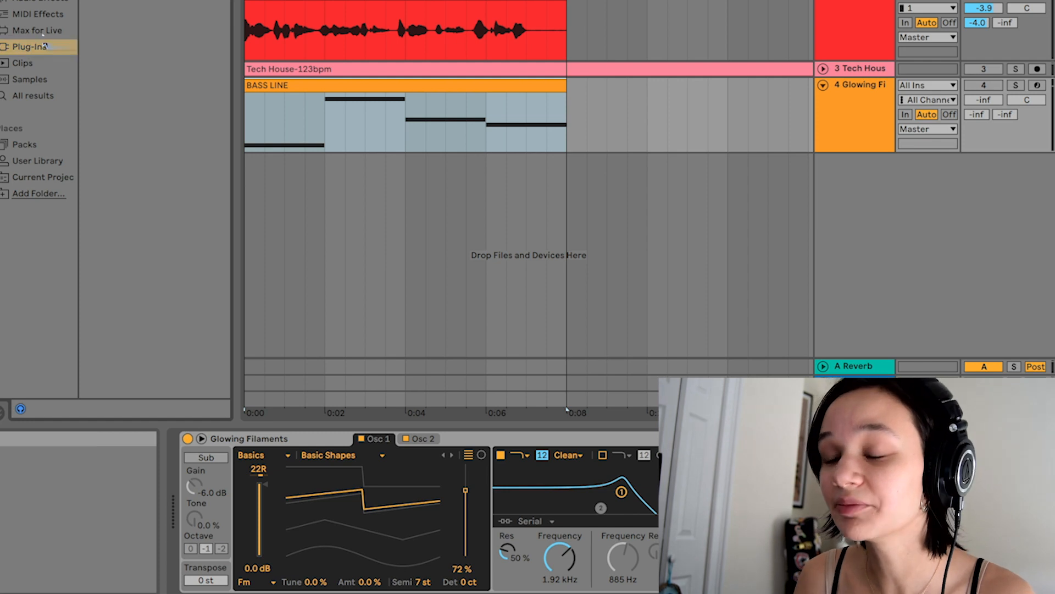
{"action": "left_click", "coordinate": [157, 14]}
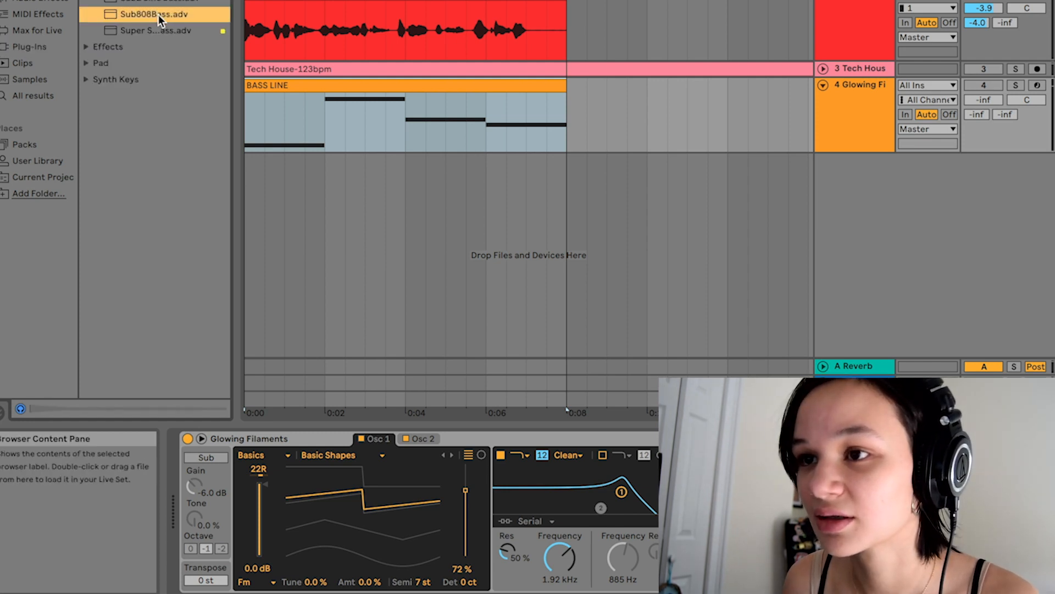
- Remove the yellow color label from the Super Sub Drone Bass preset and load it in place of Glowing Filaments
{"action": "left_click", "coordinate": [160, 27]}
{"action": "right_click", "coordinate": [160, 27]}
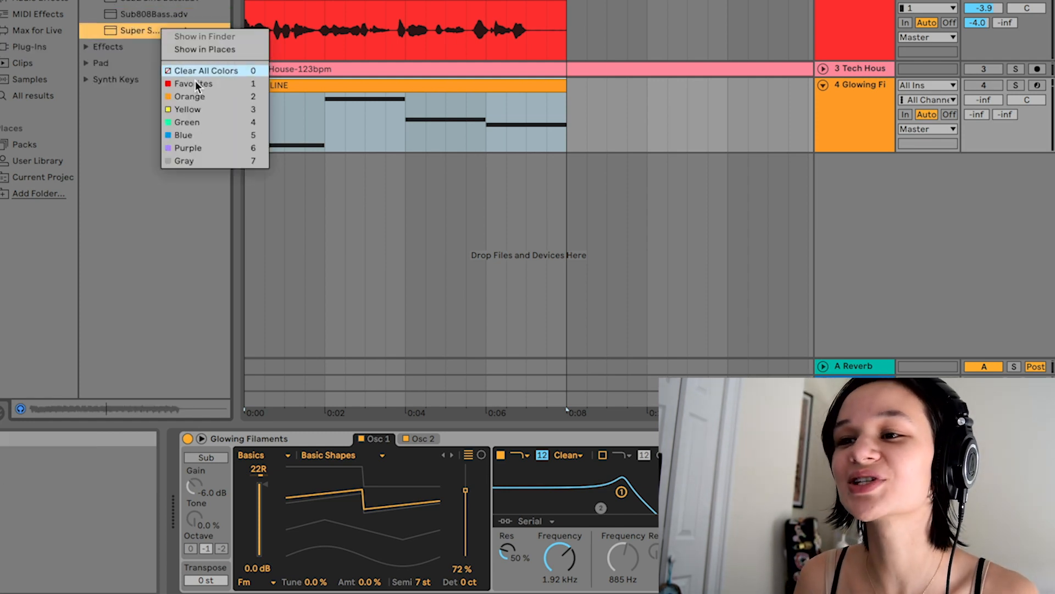
{"action": "left_click", "coordinate": [209, 109]}
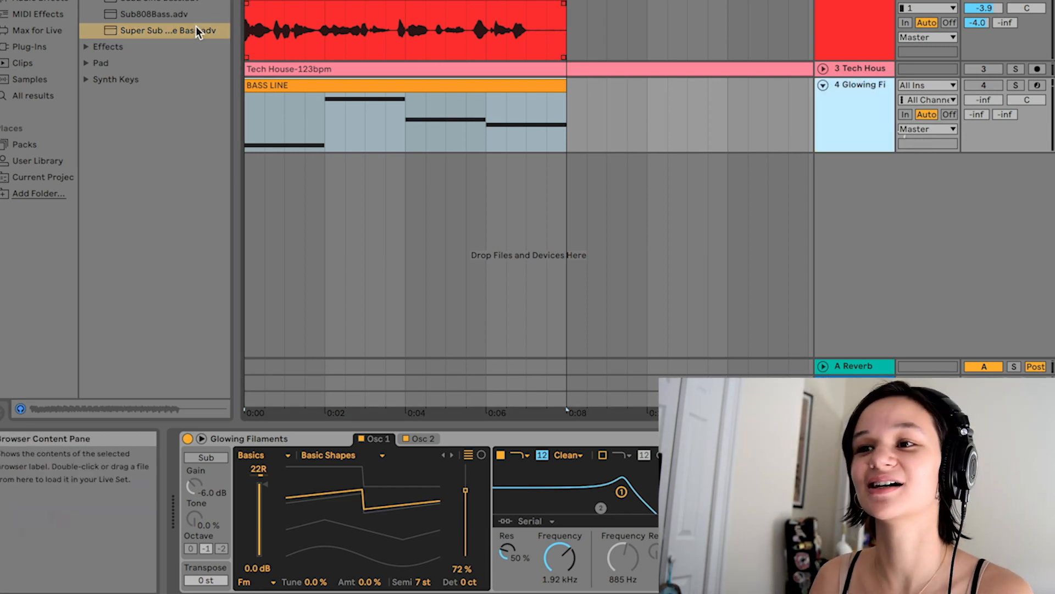
{"action": "left_click", "coordinate": [198, 31]}
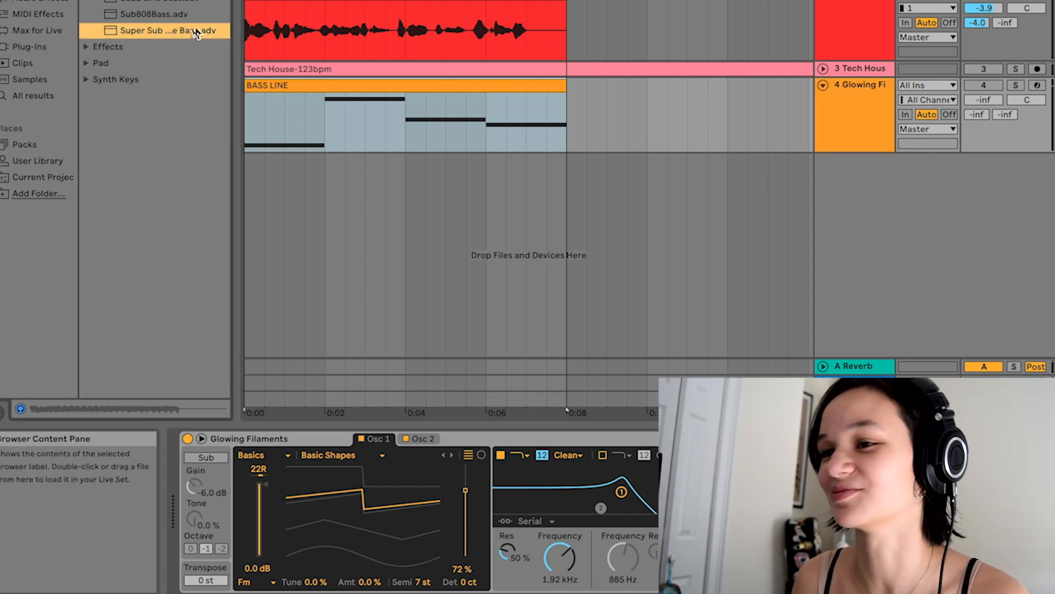
{"action": "double_click", "coordinate": [120, 35]}
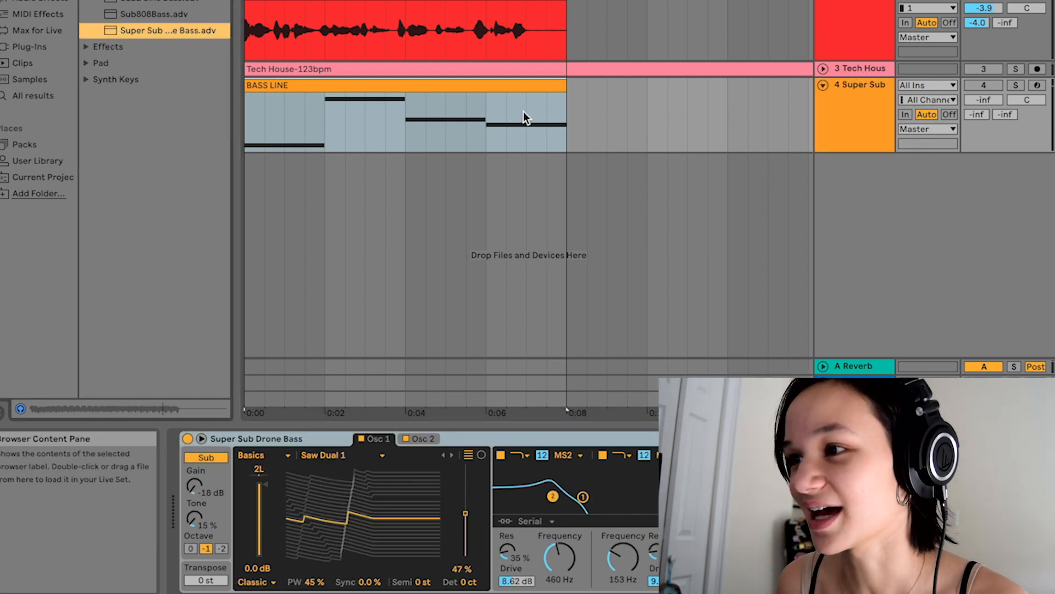
- Activate the Super Sub Drone Bass track and set its volume to -17.2 dB
{"action": "left_click", "coordinate": [891, 124]}
{"action": "left_click", "coordinate": [985, 86]}
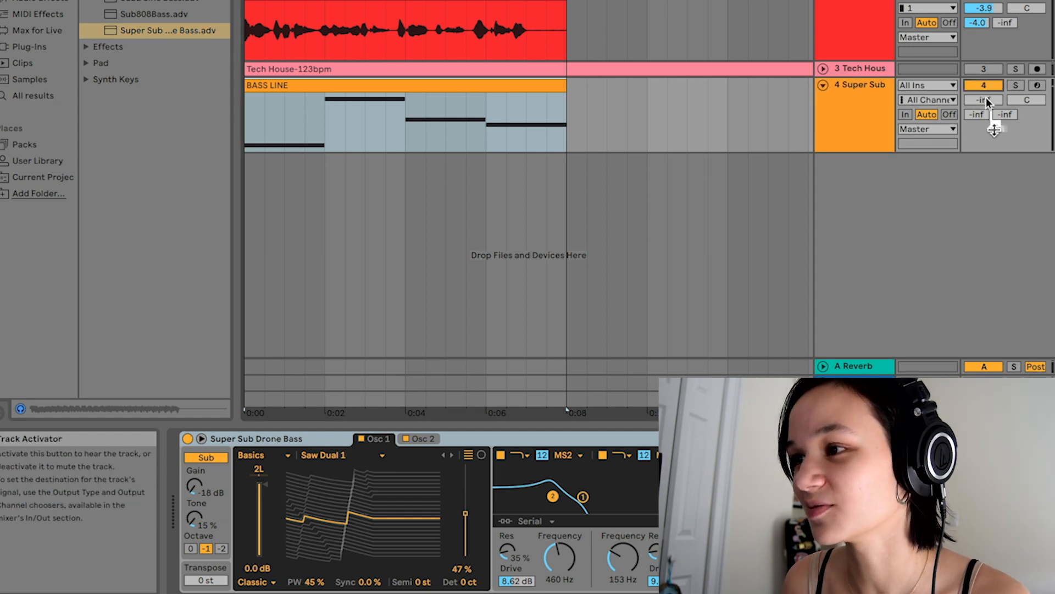
{"action": "left_click", "coordinate": [848, 179]}
{"action": "left_click", "coordinate": [983, 100]}
{"action": "left_click_drag", "start_coordinate": [984, 100], "coordinate": [983, 99]}
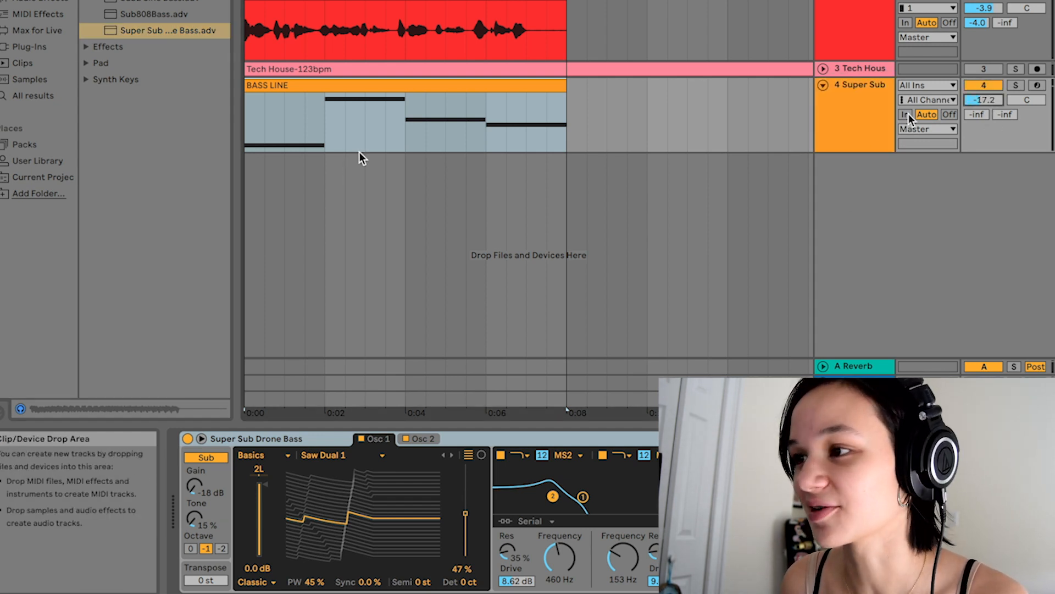
- Play the bass line from its start and raise the track's volume
{"action": "left_click", "coordinate": [245, 127]}
{"action": "key", "text": "space"}
{"action": "left_click_drag", "start_coordinate": [984, 100], "coordinate": [984, 88]}
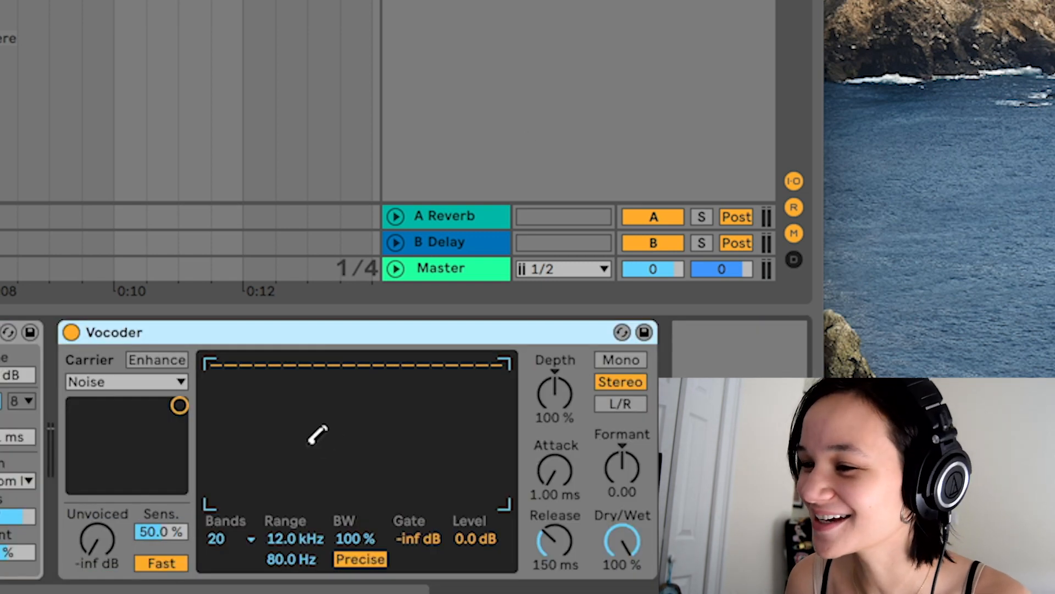
- Set the Vocoder's carrier to Modulator and compare the bass line with the device off and on, keeping Dry/Wet at 100 %
{"action": "left_click", "coordinate": [93, 384]}
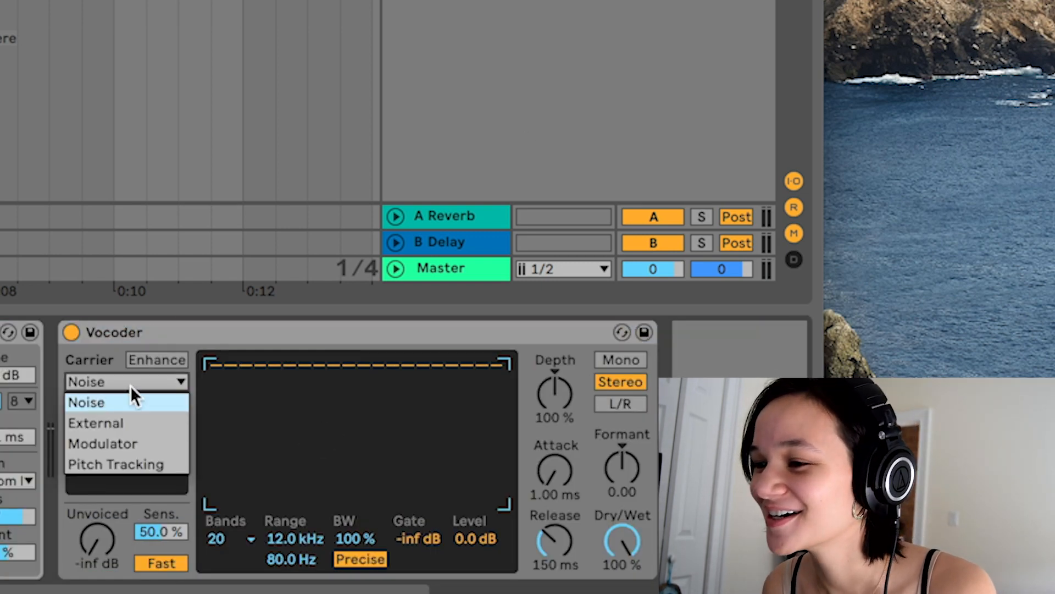
{"action": "left_click", "coordinate": [124, 442]}
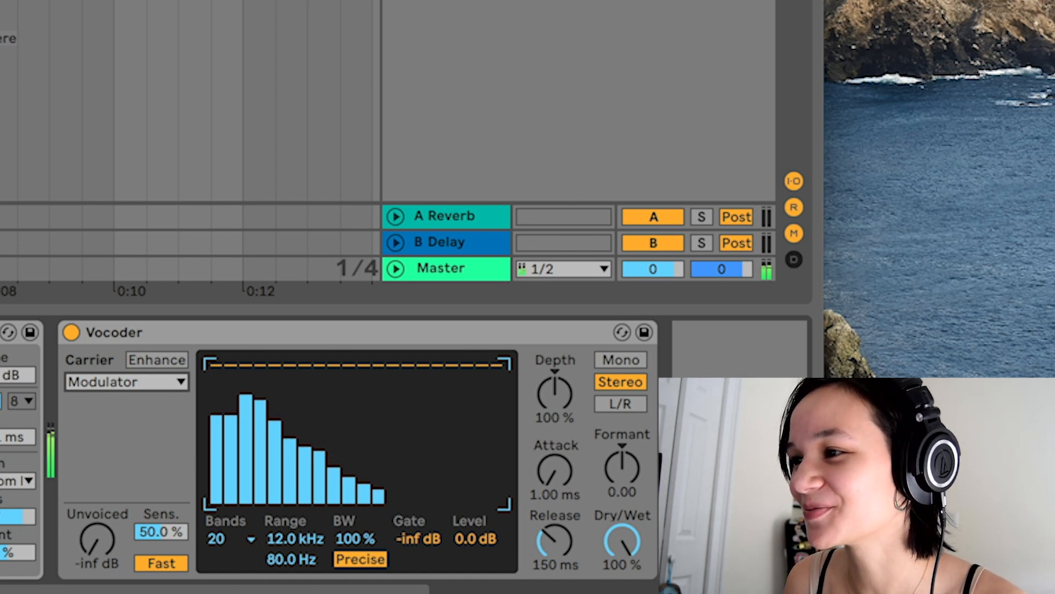
{"action": "left_click", "coordinate": [68, 334]}
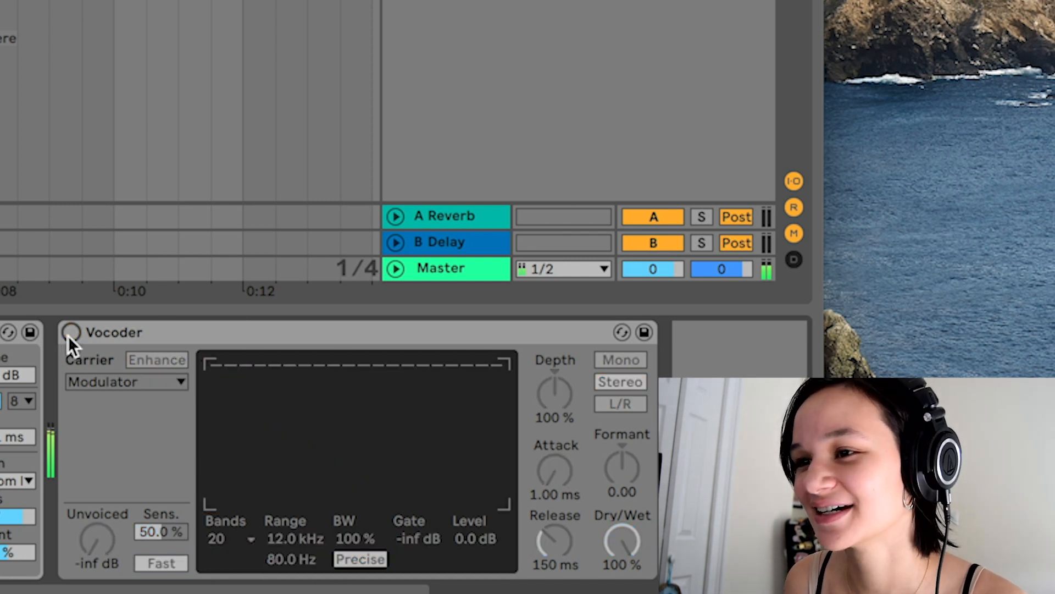
{"action": "left_click", "coordinate": [68, 334]}
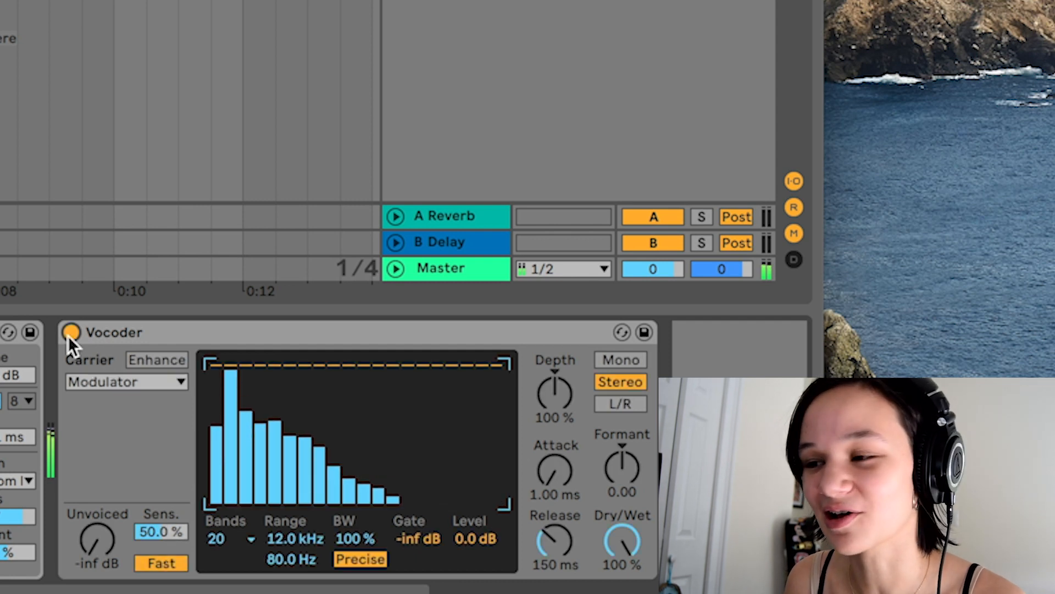
{"action": "mouse_move", "coordinate": [621, 541]}
{"action": "left_mouse_down"}
{"action": "mouse_move", "coordinate": [622, 580]}
{"action": "mouse_move", "coordinate": [621, 544]}
{"action": "left_mouse_up"}
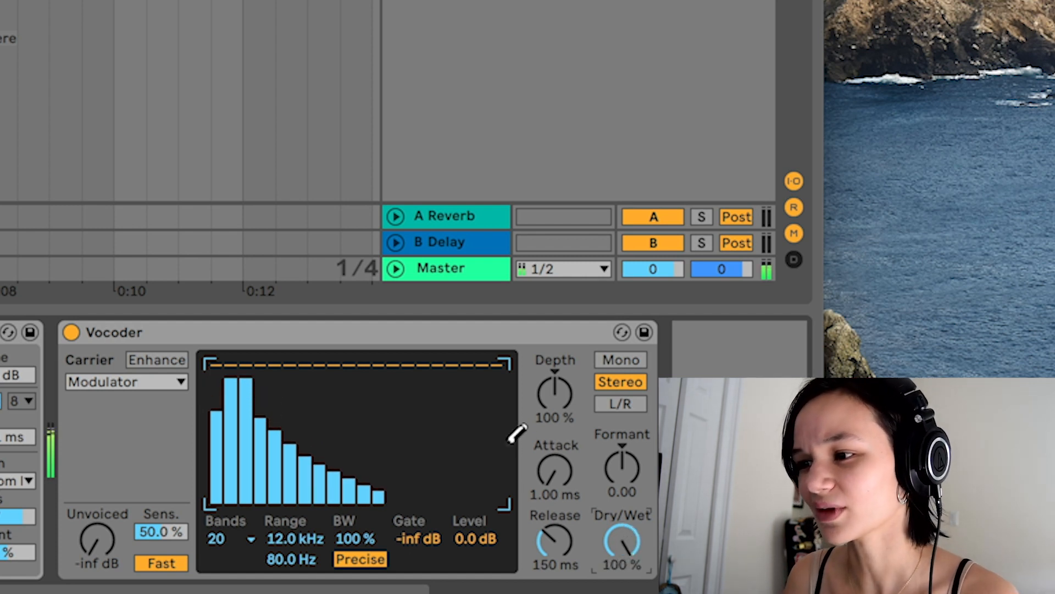